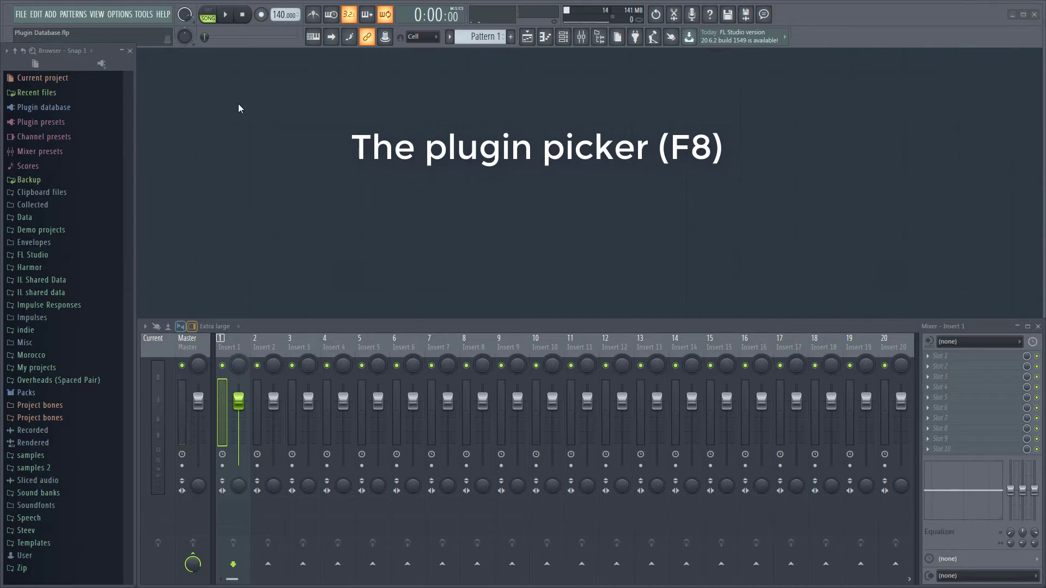
# Step: Switch the browser to the Plugin database and browse the Effects Chorus category
pyautogui.press('F8')
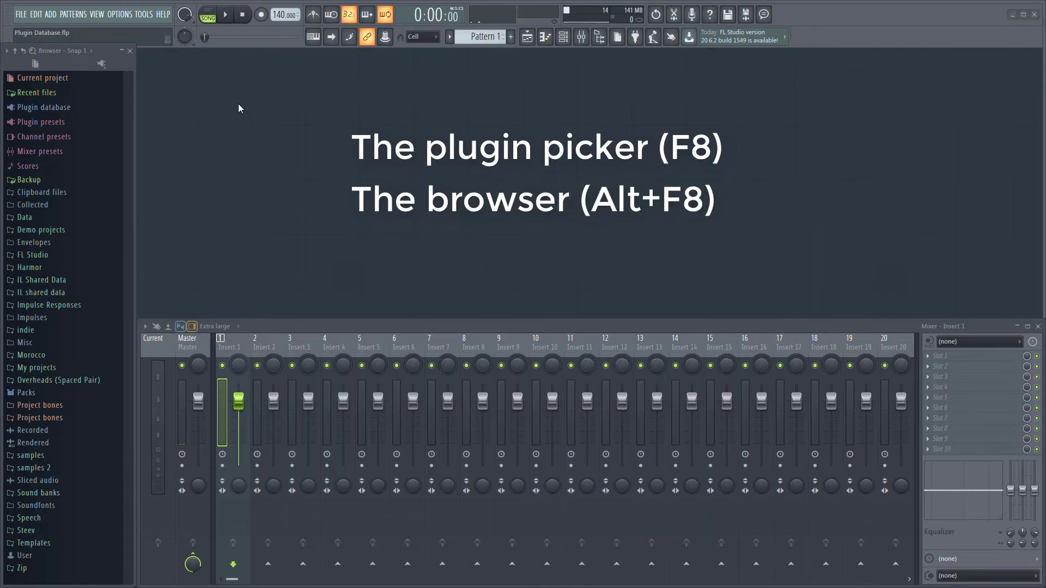
pyautogui.click(101, 63)
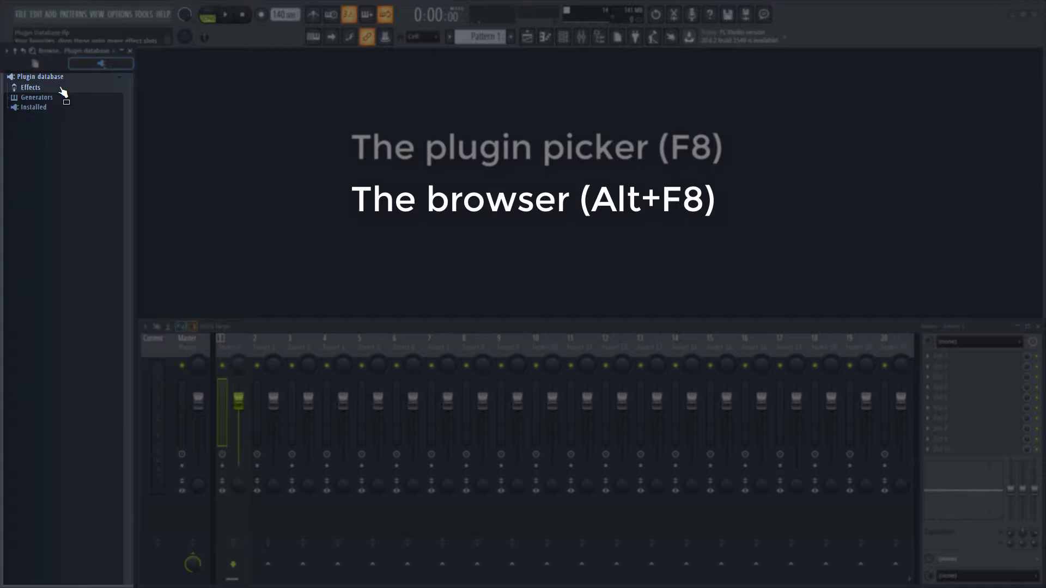
pyautogui.click(62, 89)
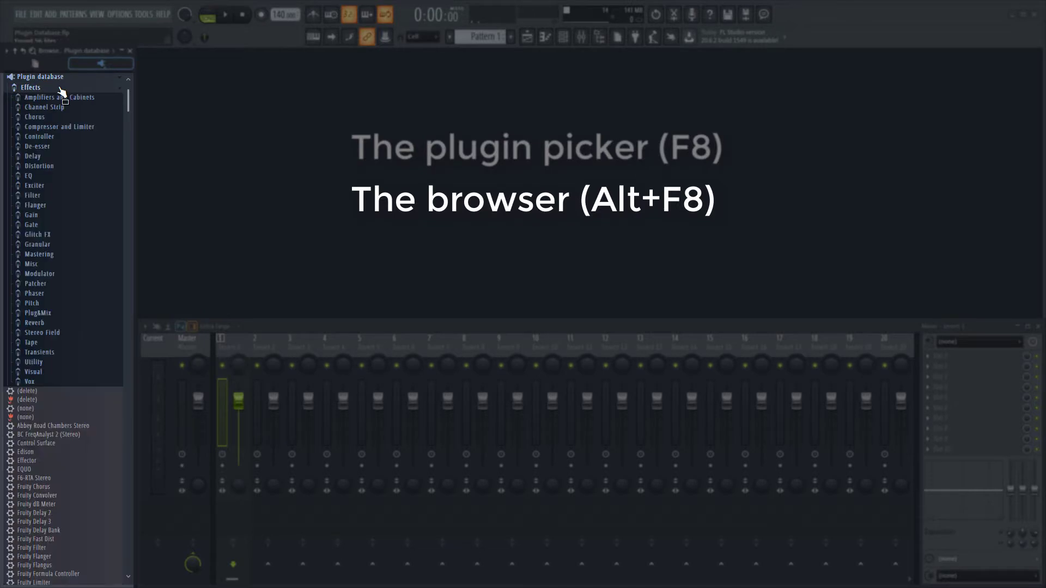
pyautogui.click(60, 118)
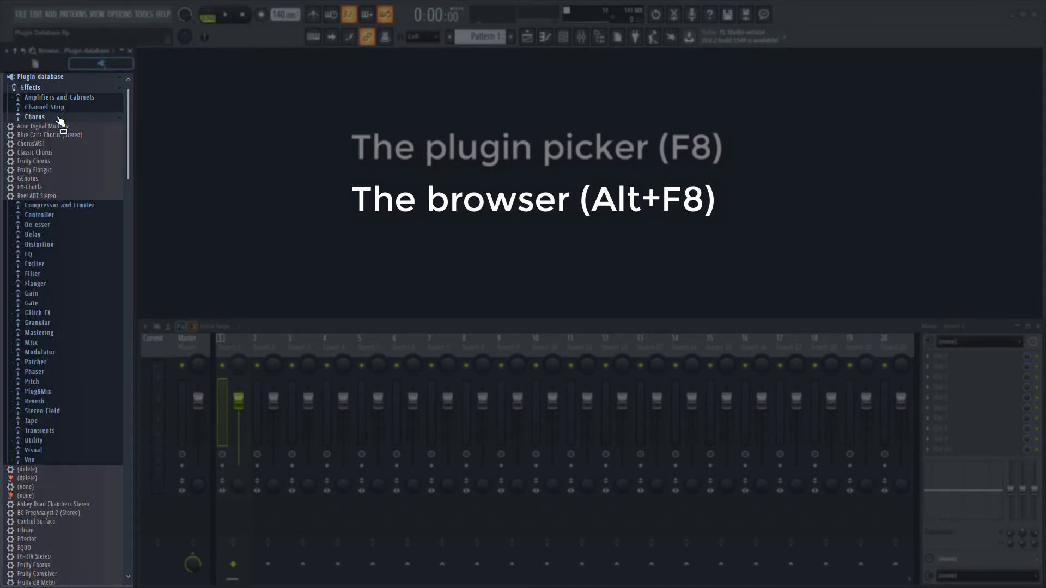
pyautogui.click(52, 89)
# Step: Look through the ADD plugin list and the first mixer slot's plugin choices without picking any
pyautogui.click(50, 14)
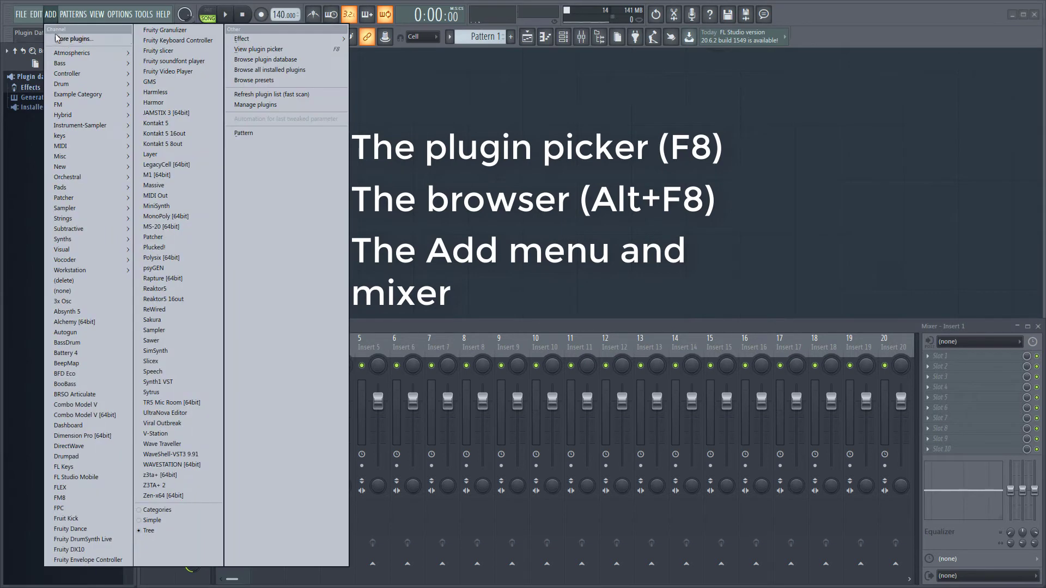
pyautogui.moveTo(66, 78)
pyautogui.click(939, 355)
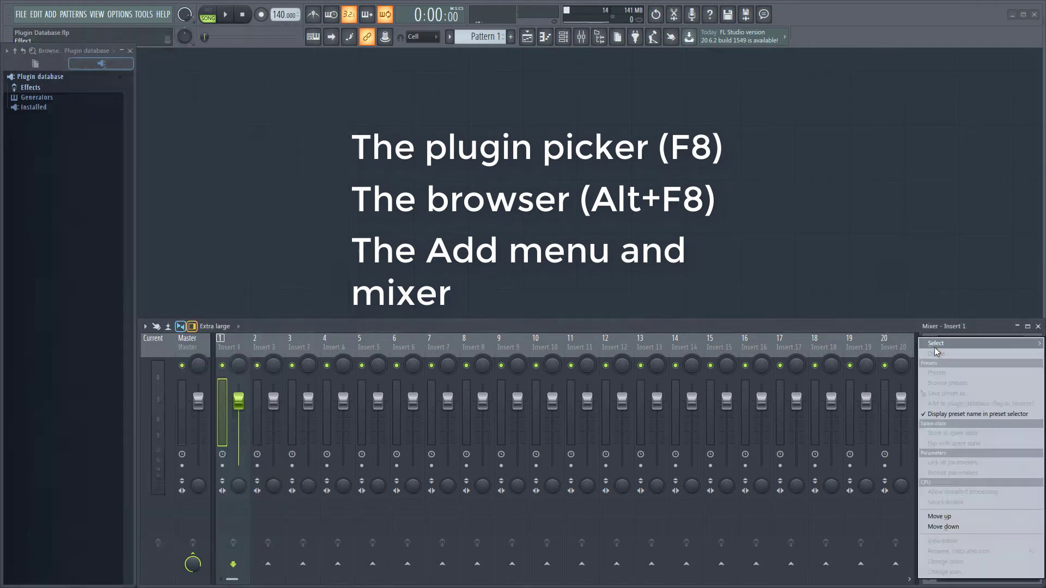
pyautogui.moveTo(934, 345)
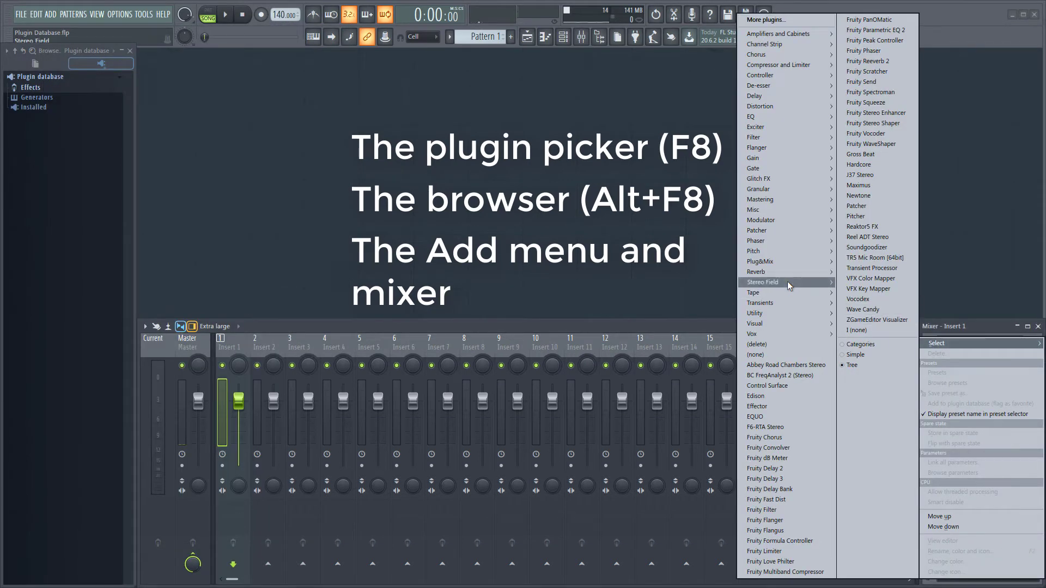
pyautogui.click(583, 188)
# Step: Show the plugin list as a tree, expand Generators and call up Example Category's options
pyautogui.click(50, 14)
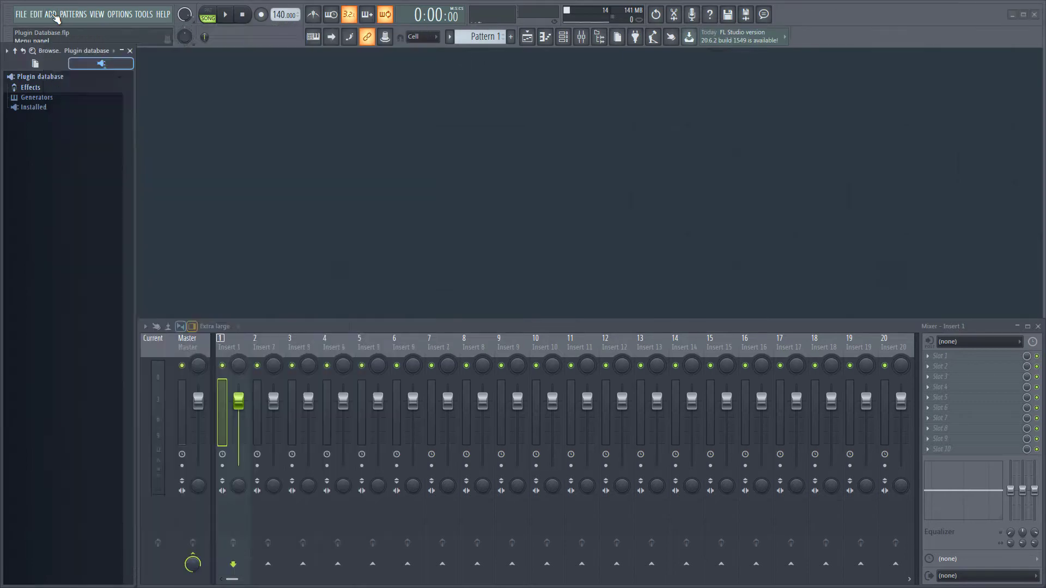
pyautogui.click(51, 16)
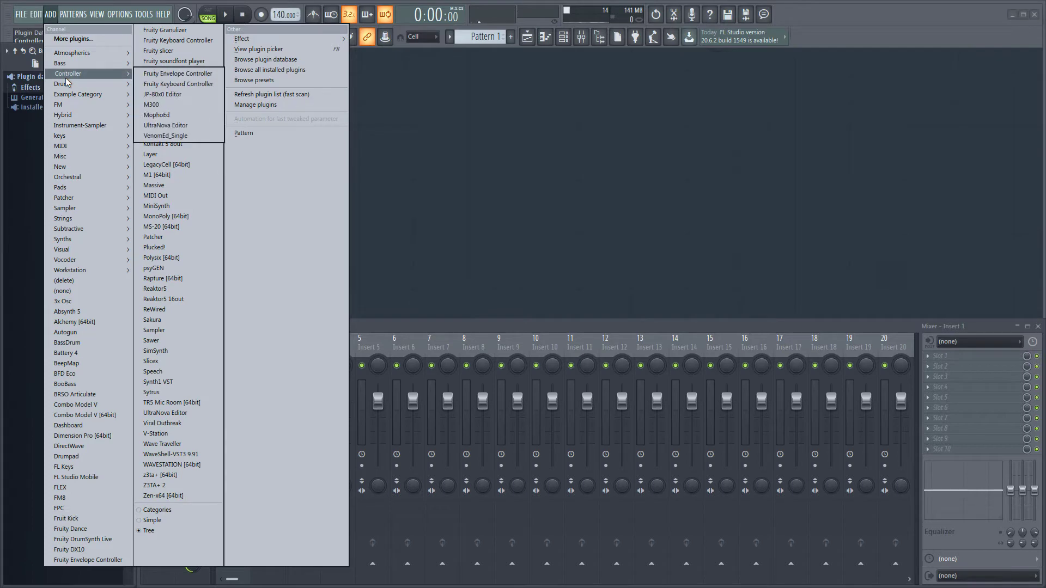
pyautogui.moveTo(77, 139)
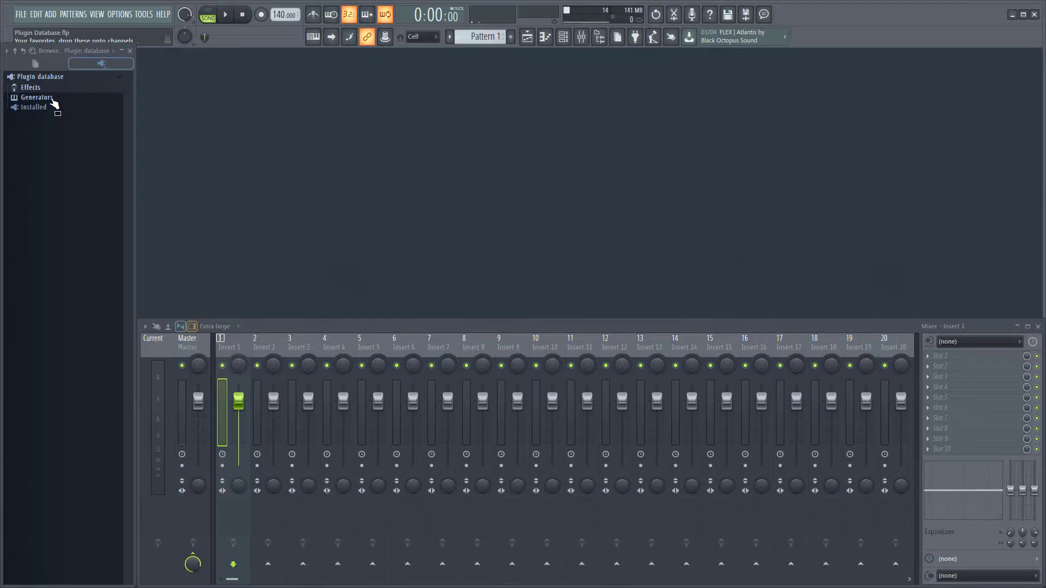
pyautogui.click(52, 99)
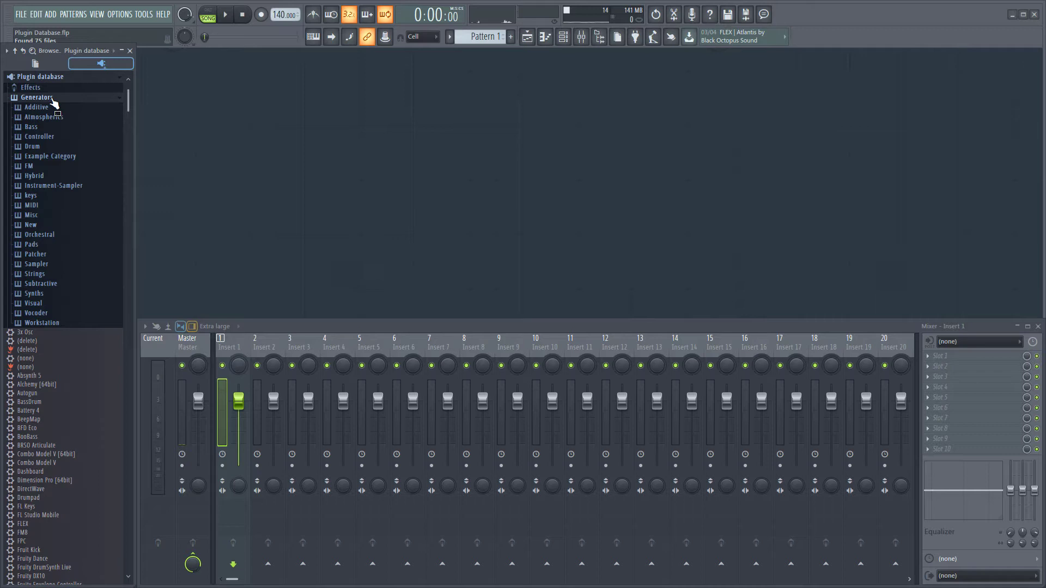
pyautogui.rightClick(60, 157)
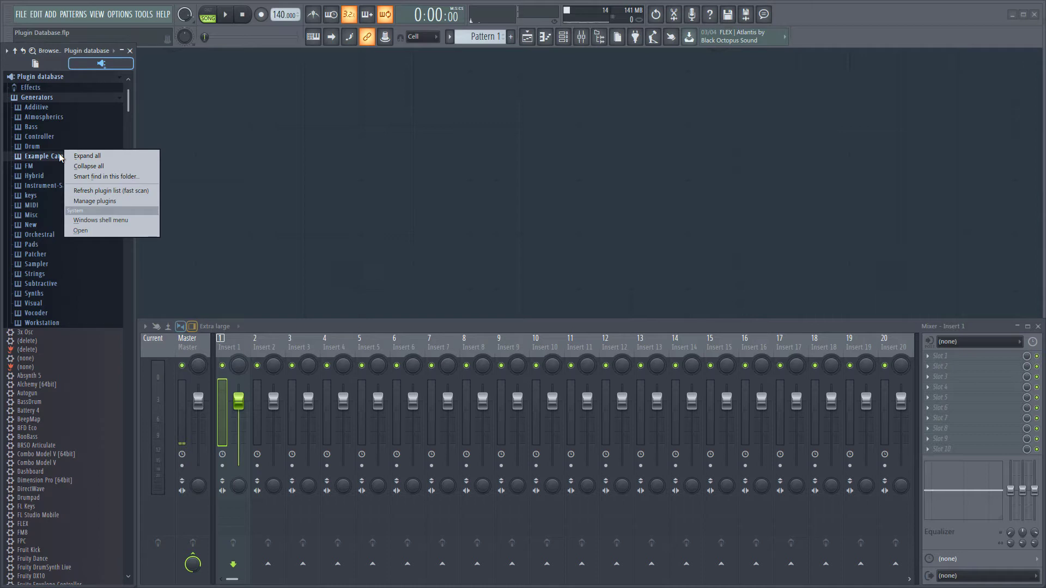
# Step: Open Example Category in Explorer, inspect psyGEN.fst, psyGEN.png and psyGEN.nfo, then close Explorer
pyautogui.click(89, 231)
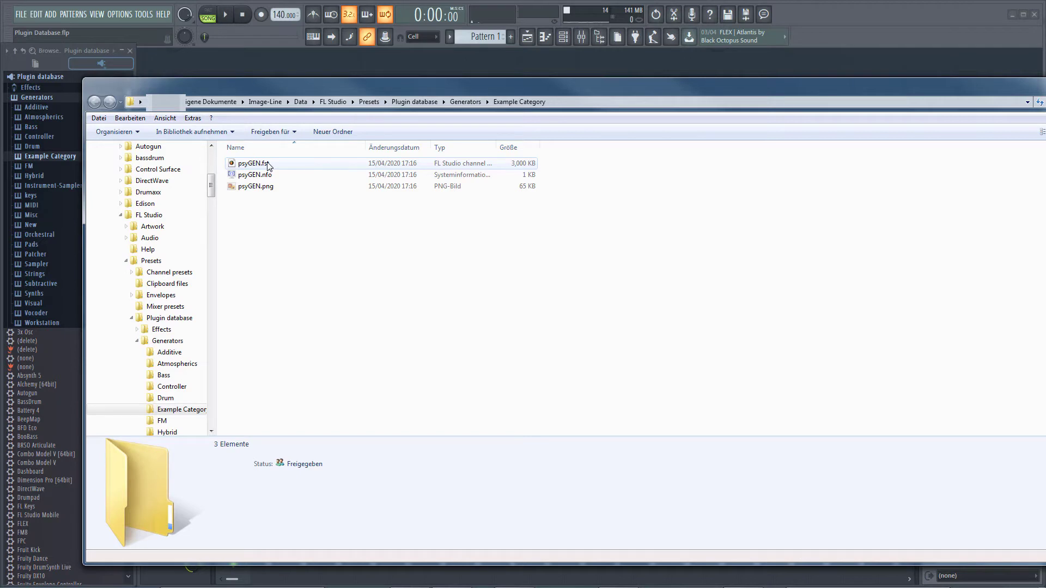
pyautogui.click(267, 165)
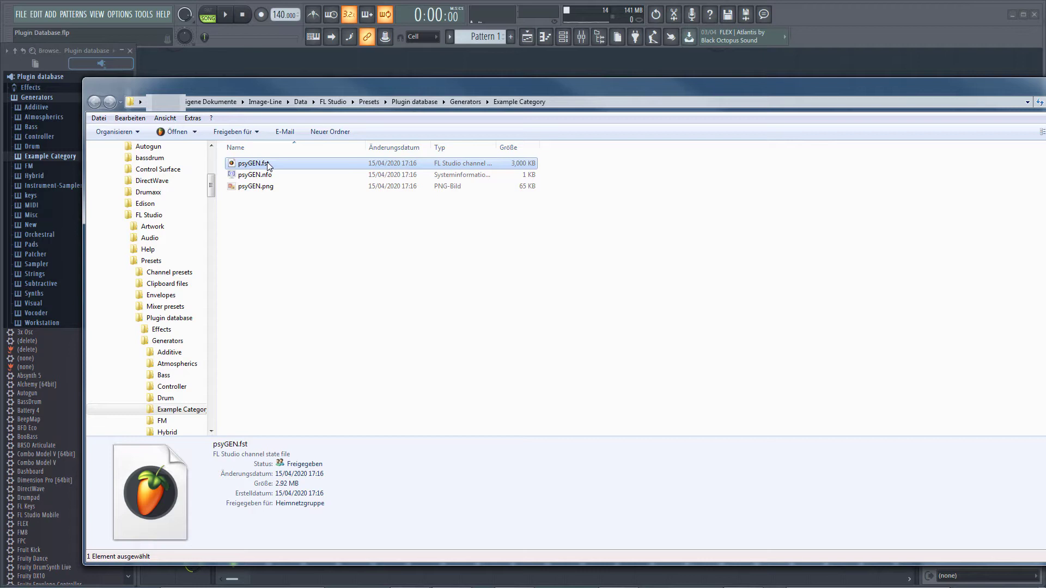
pyautogui.click(269, 188)
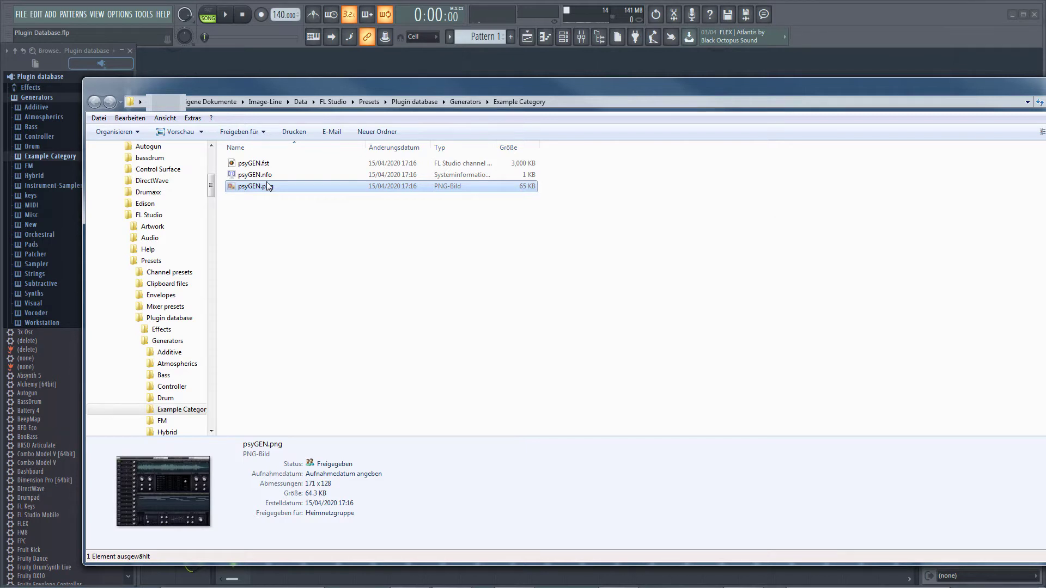
pyautogui.click(267, 179)
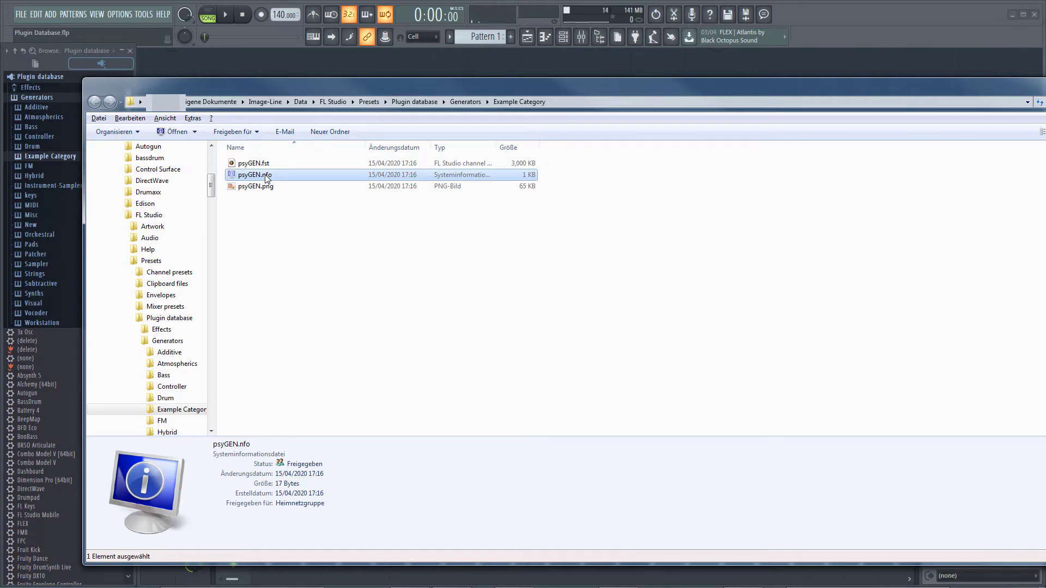
pyautogui.hotkey('alt', 'F4')
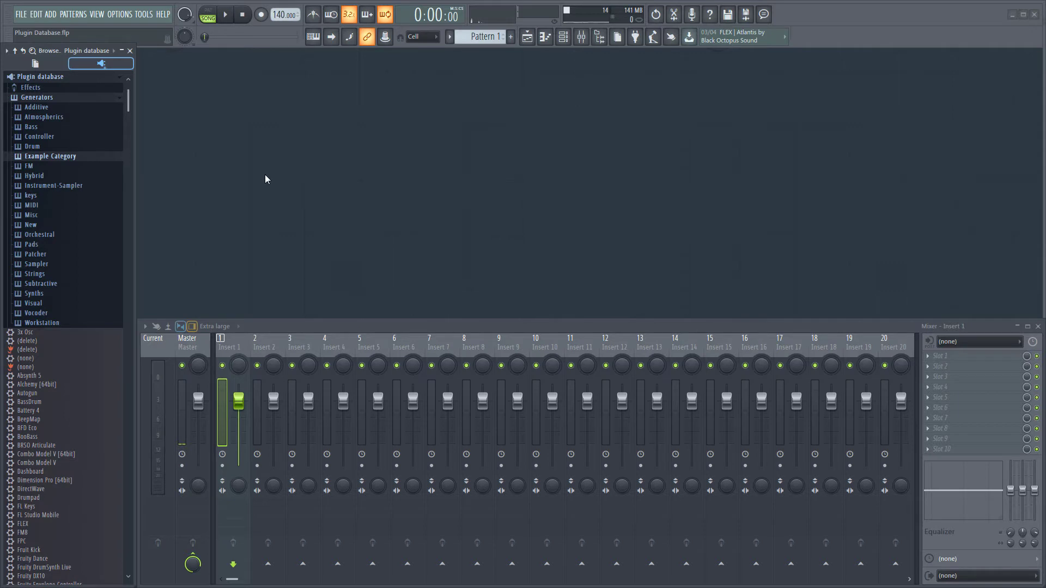
# Step: Expand Installed > Generators and search 'philha' to jump to Philharmonik2
pyautogui.click(37, 97)
pyautogui.click(54, 107)
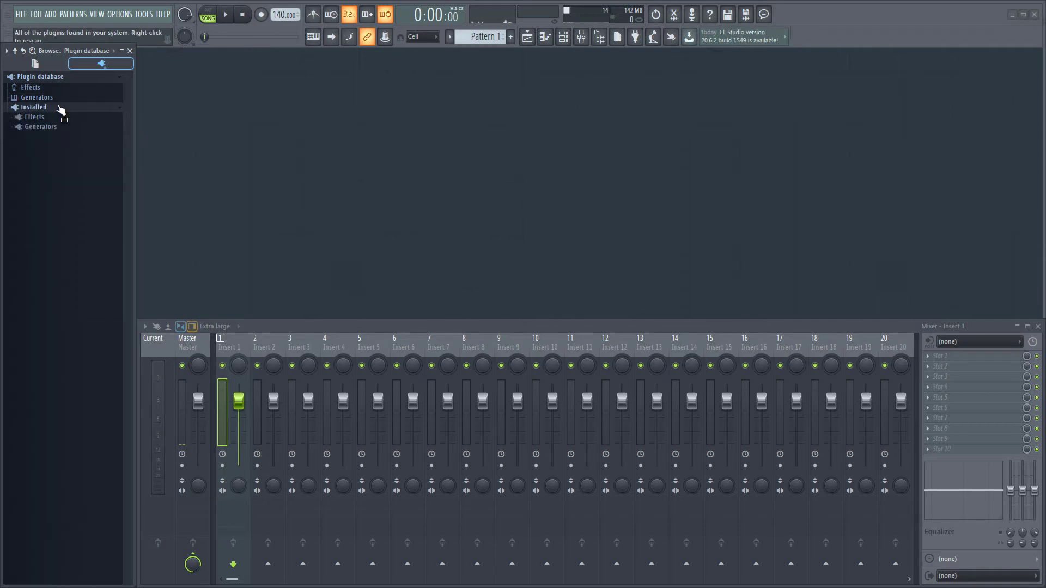
pyautogui.click(57, 126)
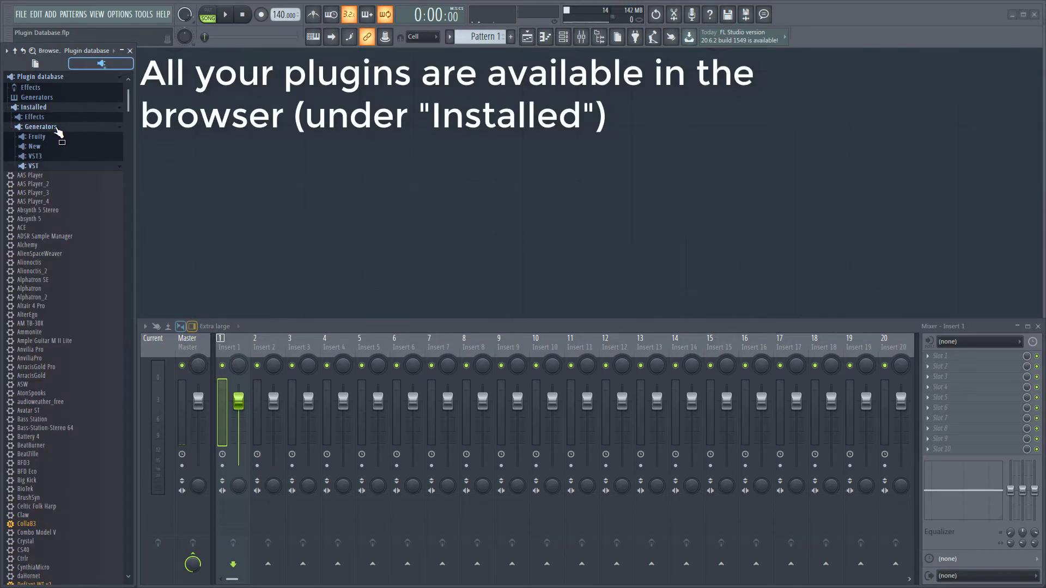
pyautogui.write('philha')
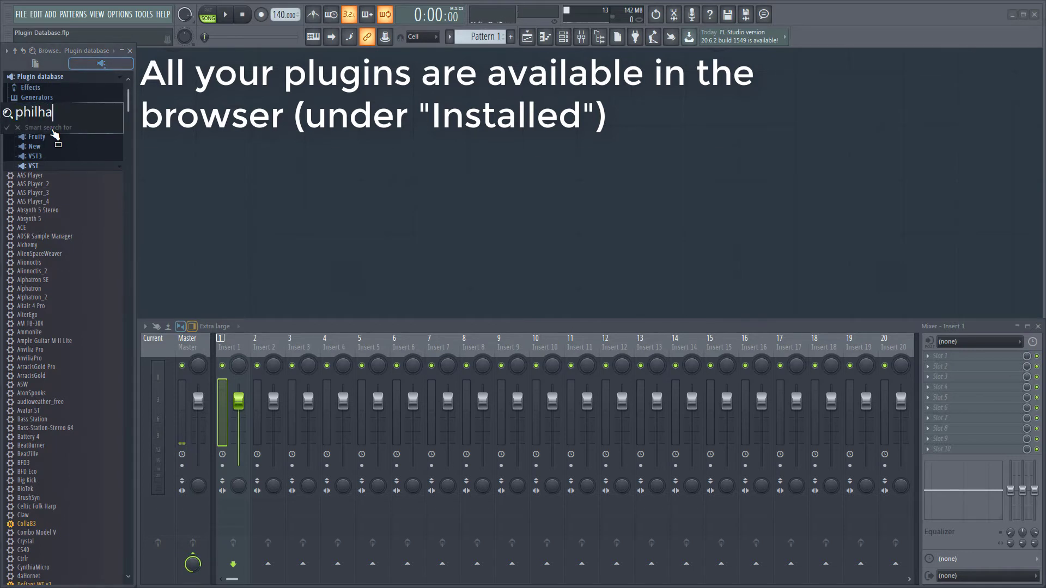
pyautogui.press('Return')
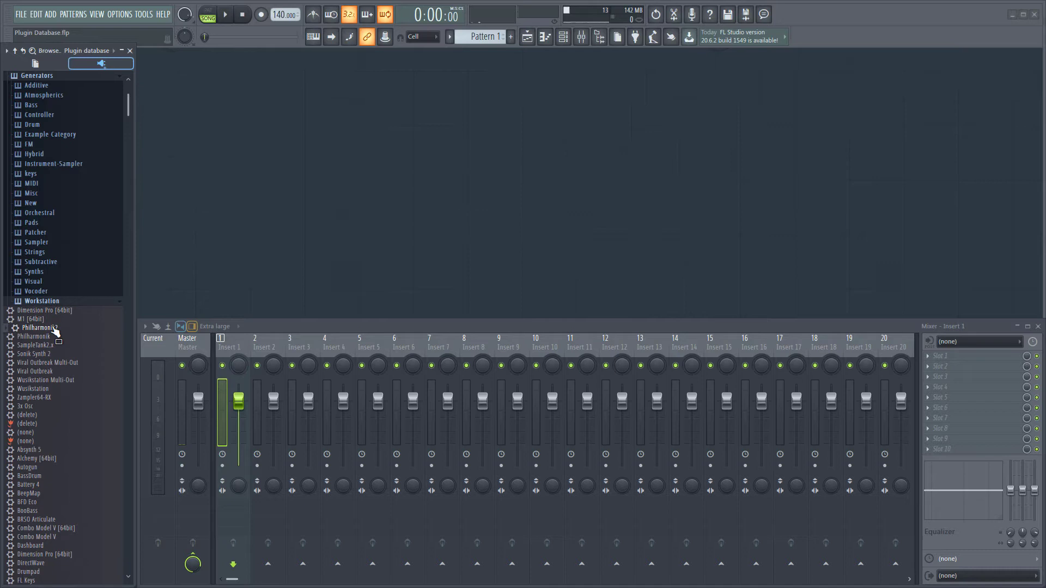
pyautogui.click(52, 14)
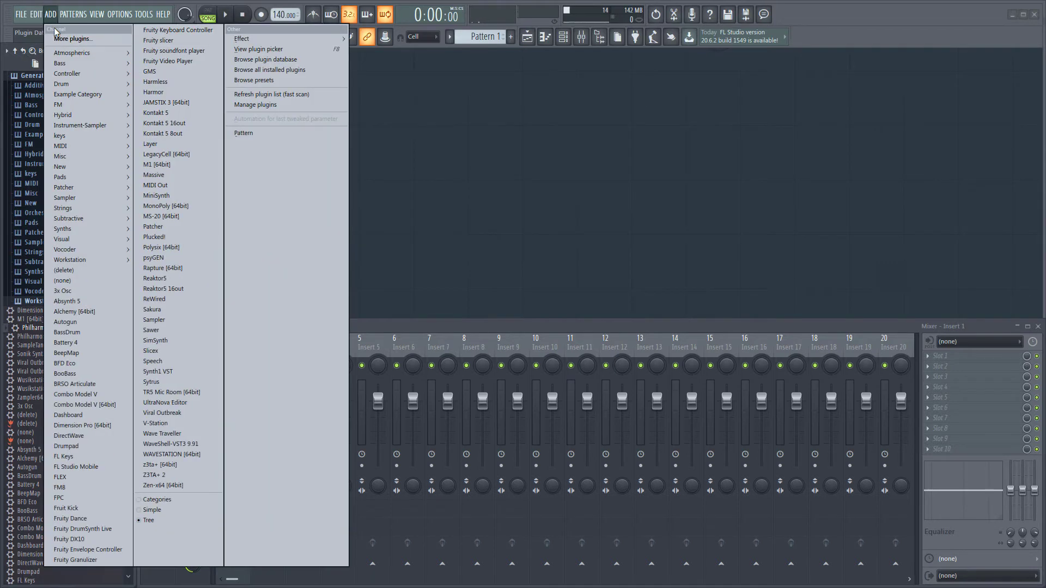
pyautogui.click(59, 39)
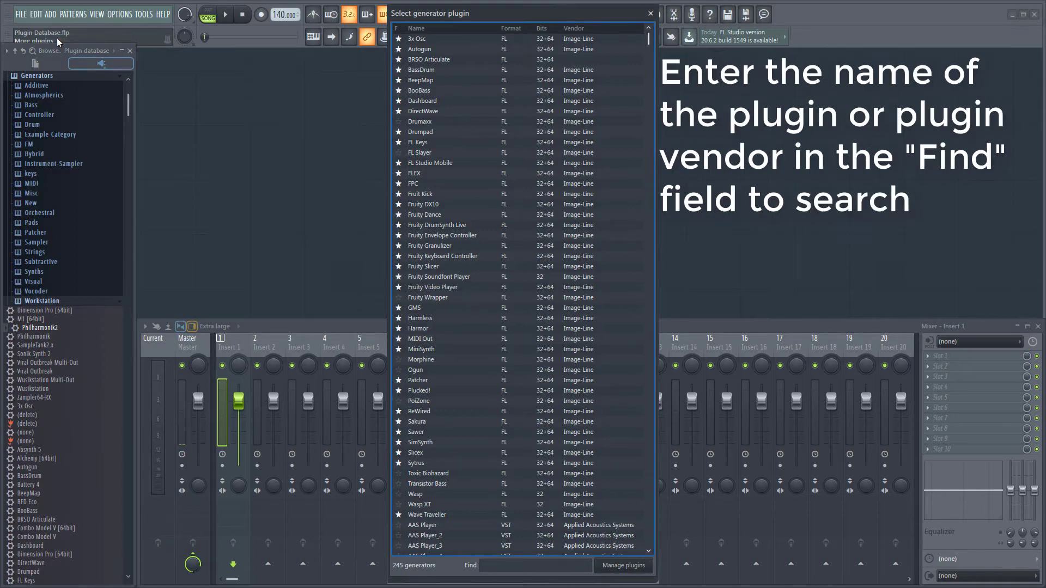
pyautogui.write('philh')
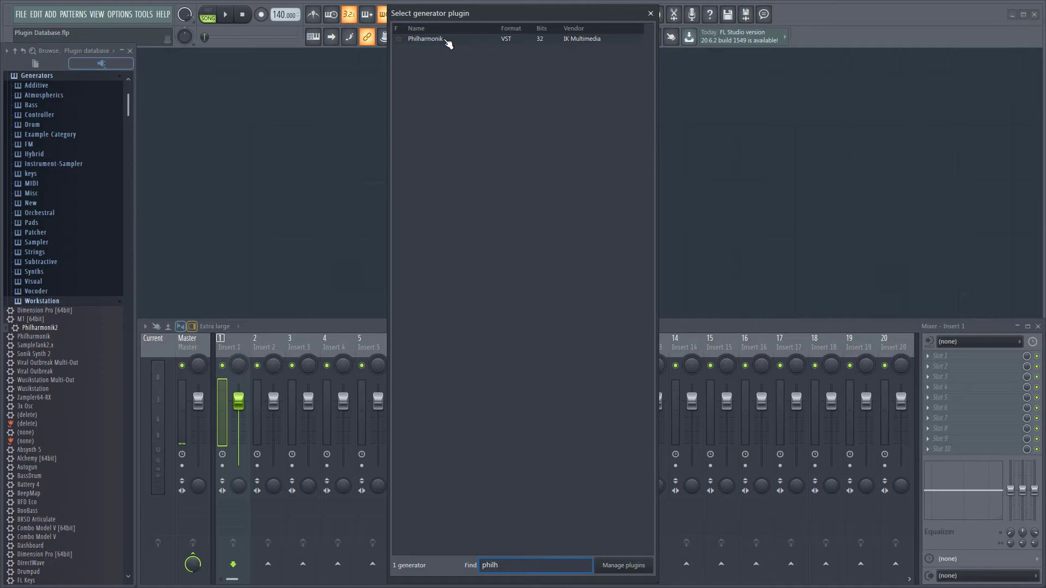
# Step: Filter the full generator plugin list by 'phil' and toggle Philharmonik's favourite star off
pyautogui.click(650, 13)
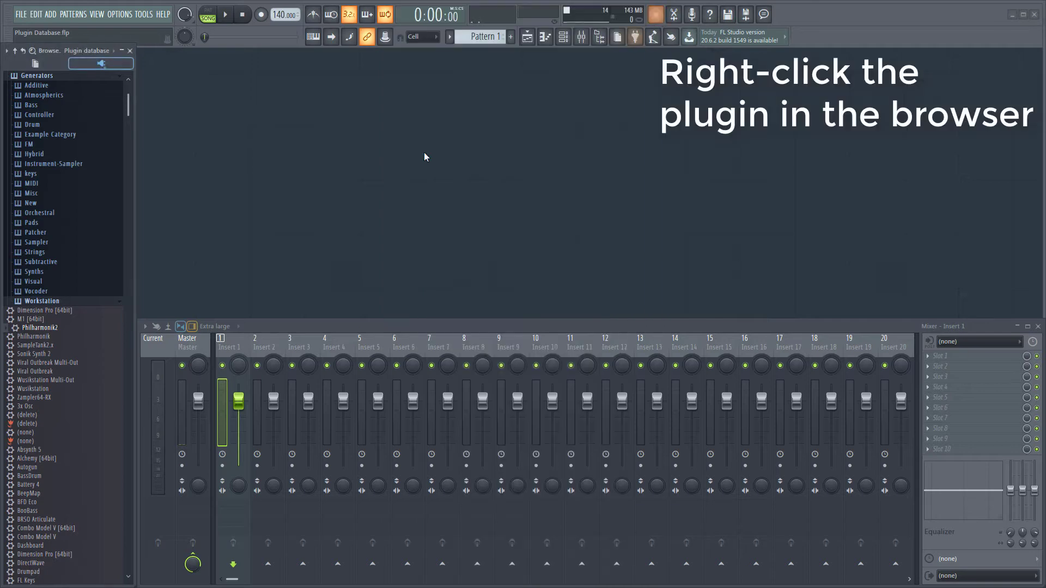
pyautogui.rightClick(64, 327)
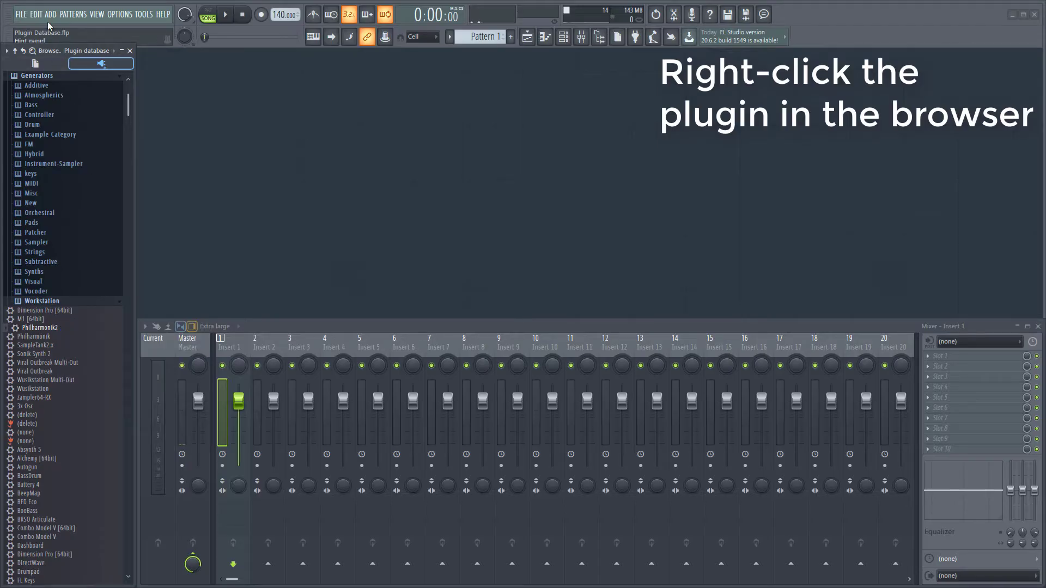
pyautogui.click(49, 19)
pyautogui.click(70, 40)
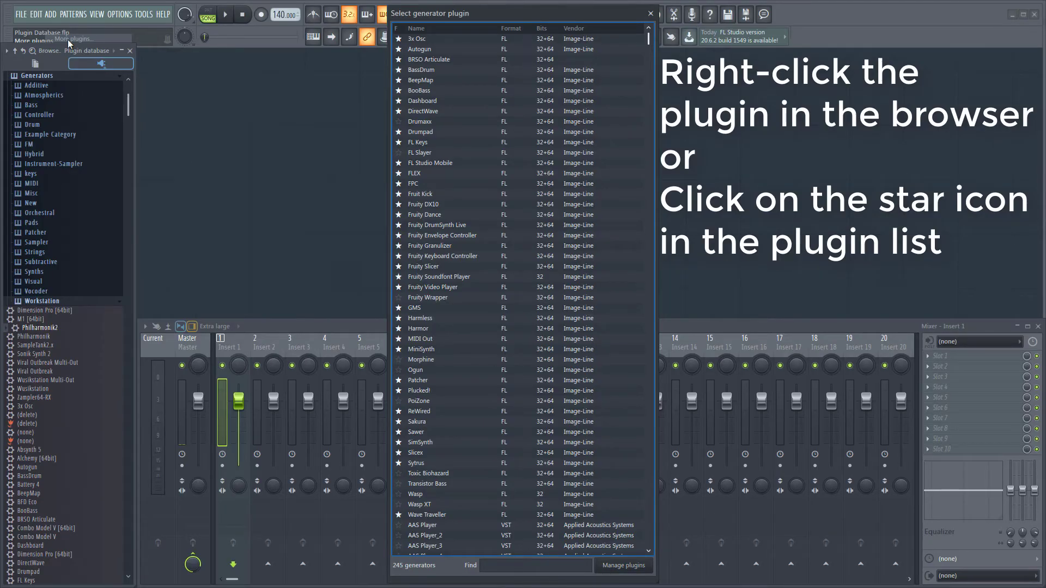
pyautogui.write('phil')
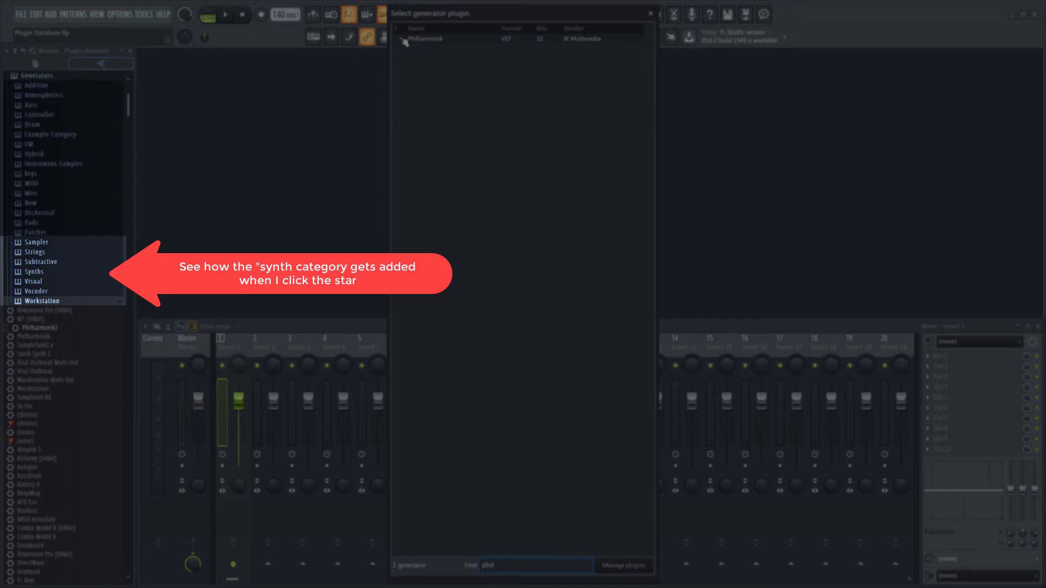
pyautogui.click(404, 40)
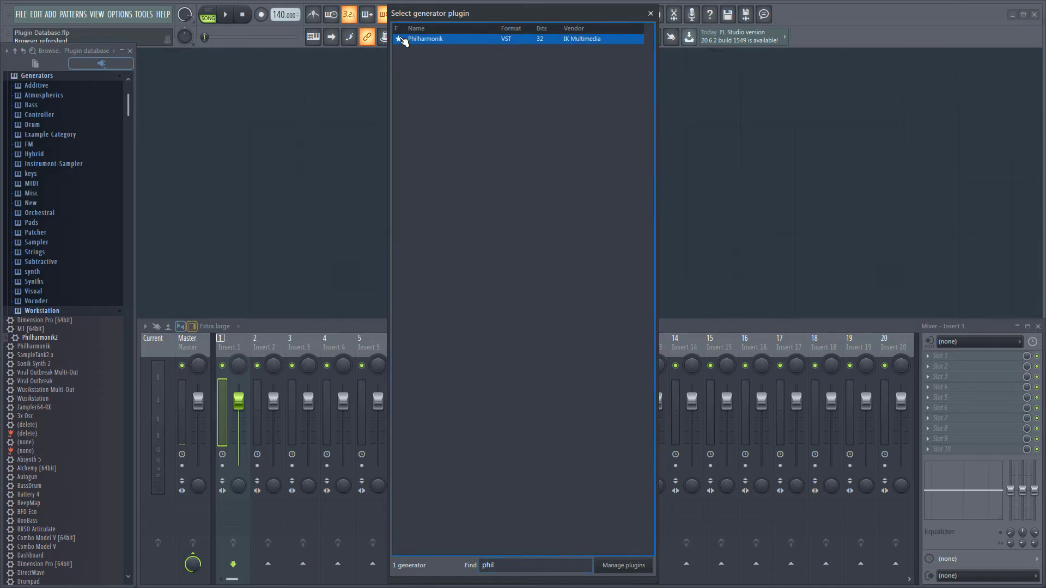
pyautogui.click(404, 40)
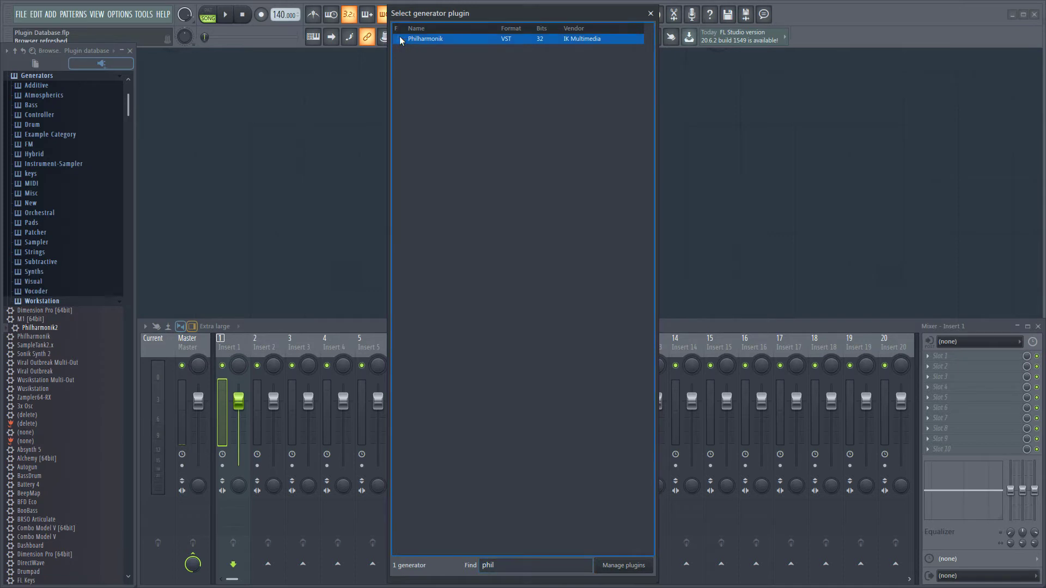
# Step: Load Philharmonik as an instrument and expand the plugin database's Generators categories
pyautogui.doubleClick(433, 40)
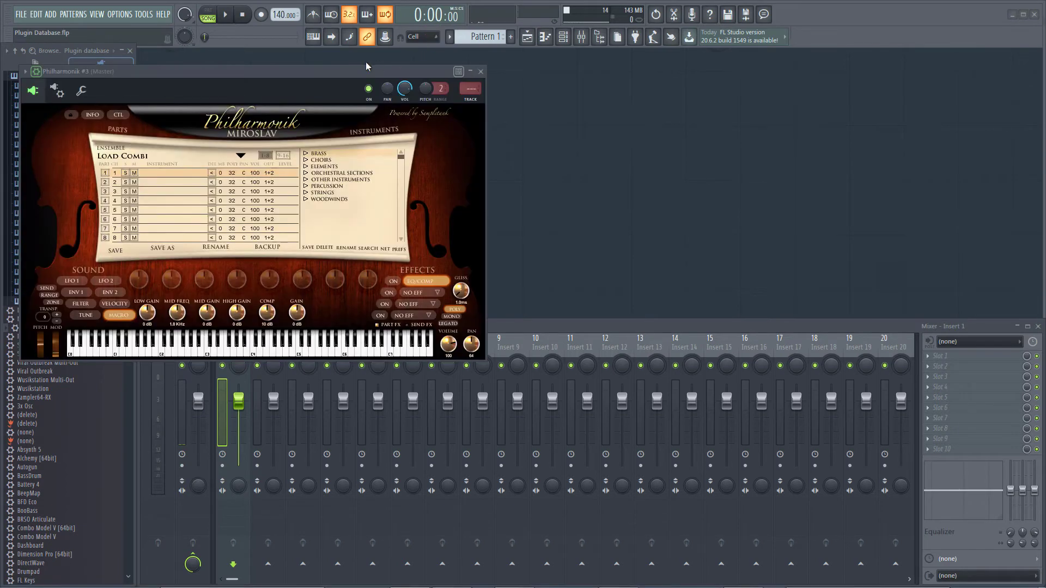
pyautogui.click(20, 53)
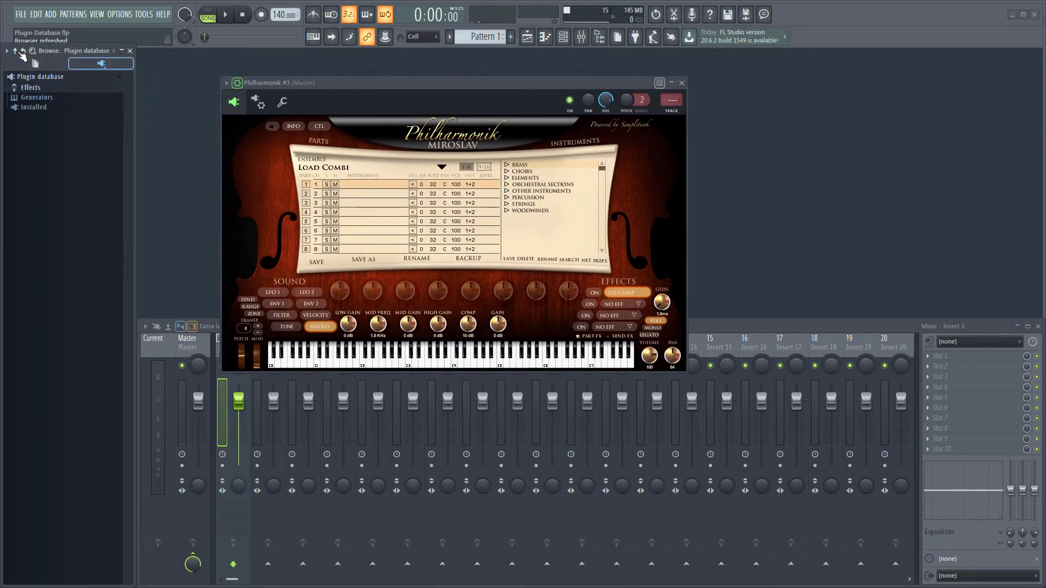
pyautogui.click(32, 98)
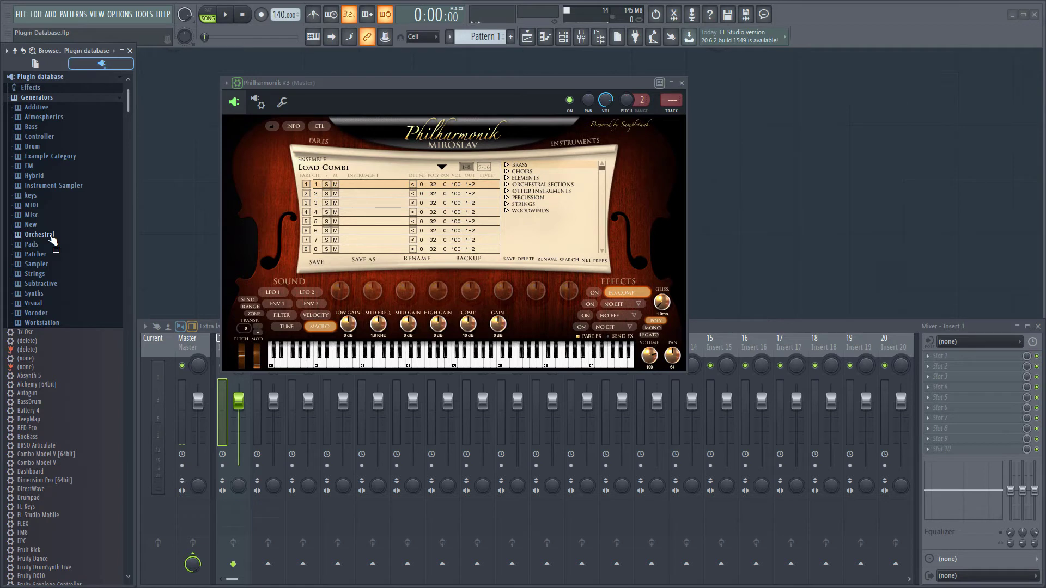
pyautogui.click(226, 84)
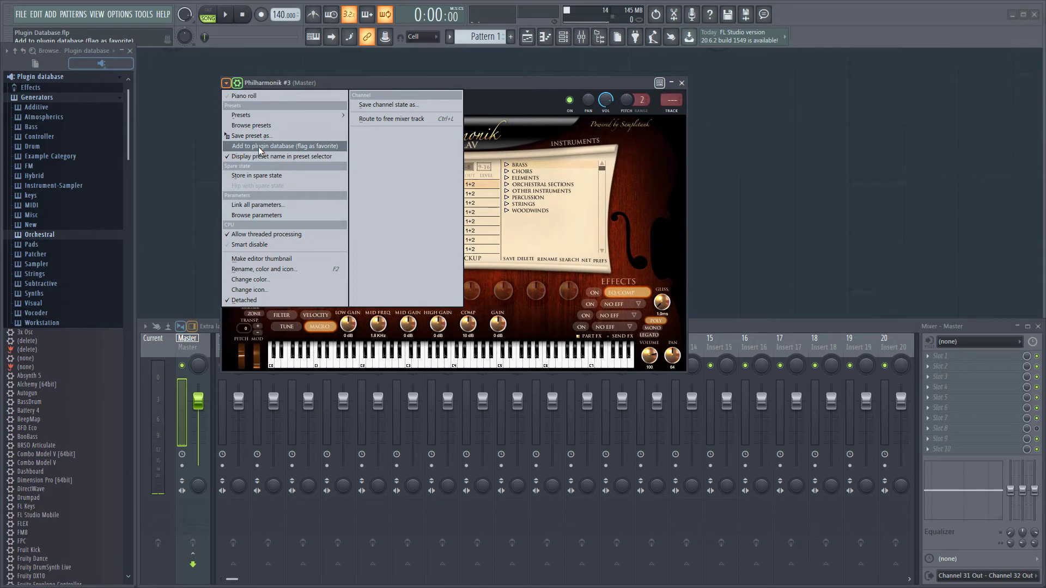
# Step: Cancel the Orchestral-only add, also select Strings, and add Philharmonik to both categories
pyautogui.click(259, 147)
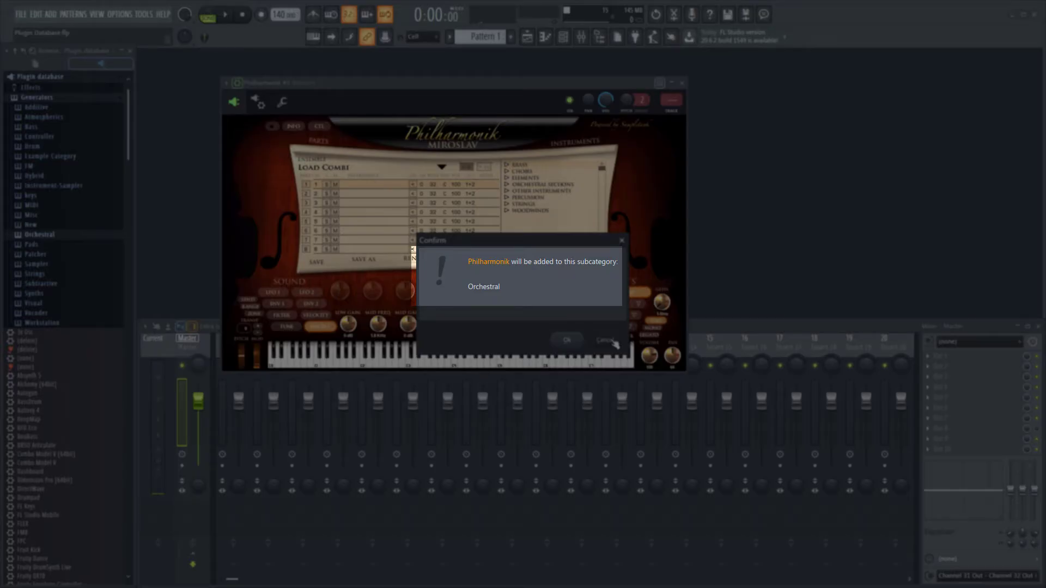
pyautogui.click(615, 342)
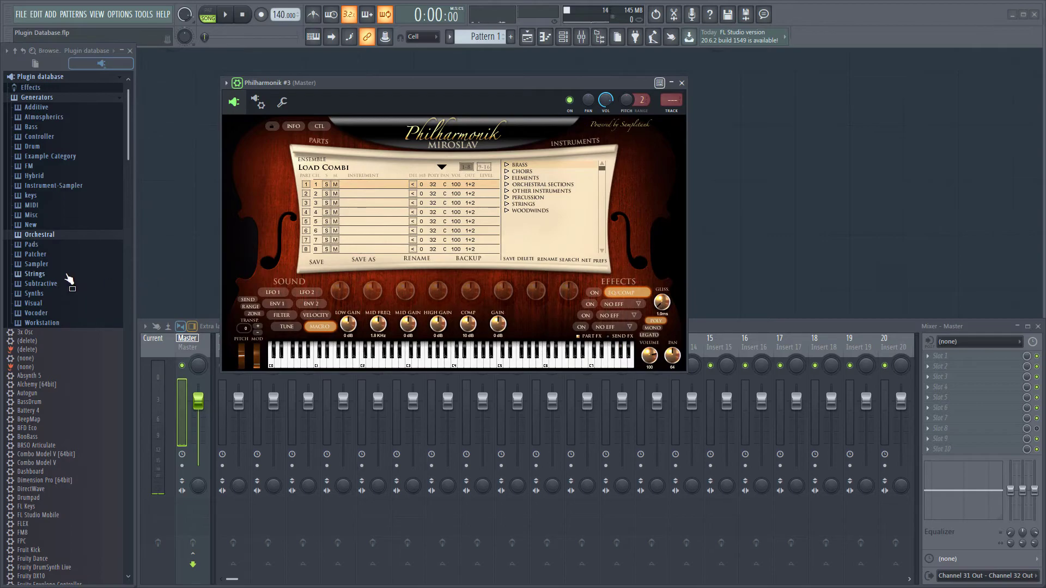
pyautogui.click(66, 274)
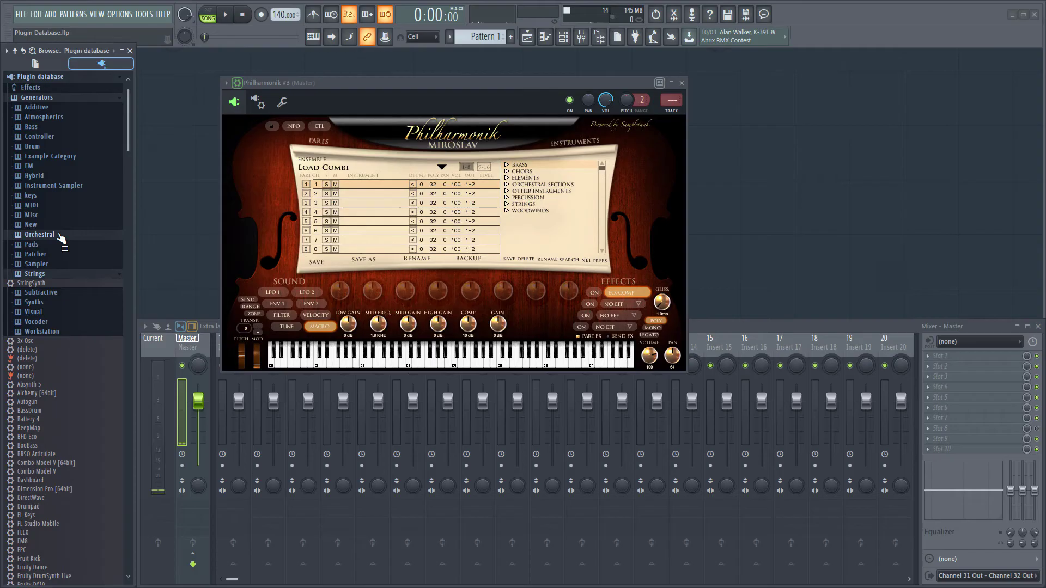
pyautogui.click(226, 83)
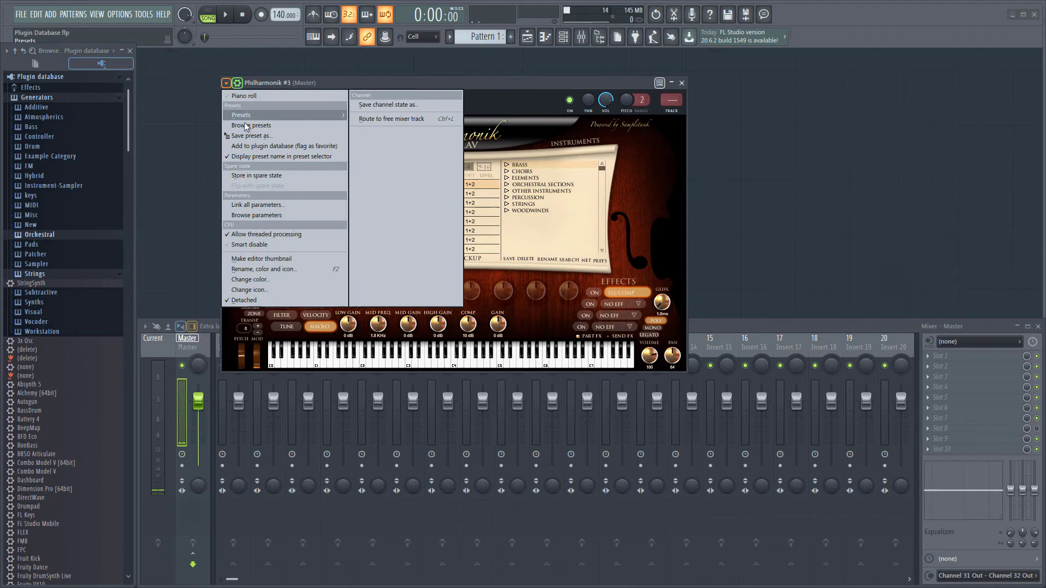
pyautogui.click(253, 146)
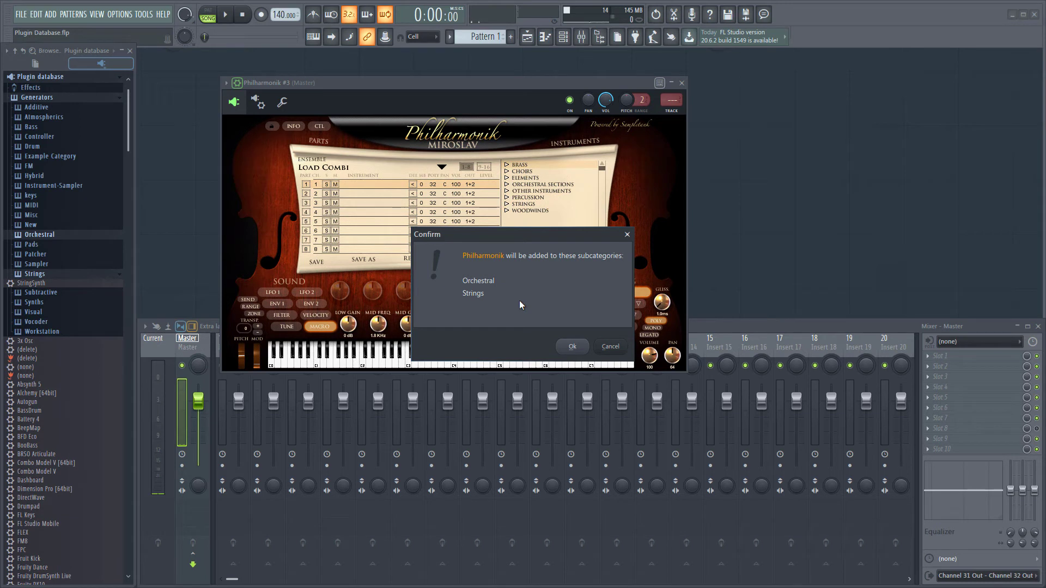
pyautogui.click(572, 346)
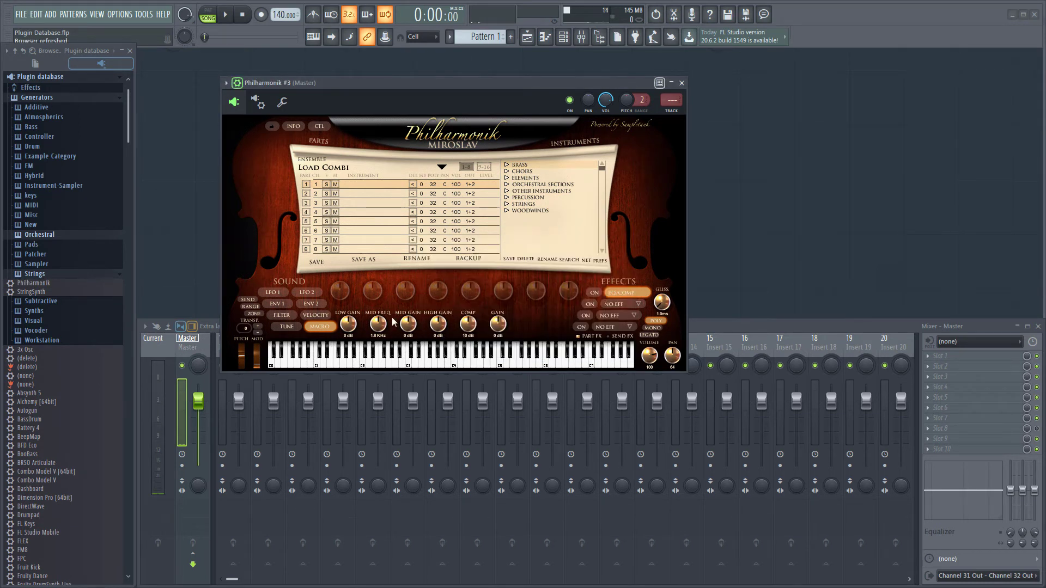
# Step: Confirm Philharmonik is under Orchestral, then open the Plugin database folder in Windows Explorer
pyautogui.click(33, 235)
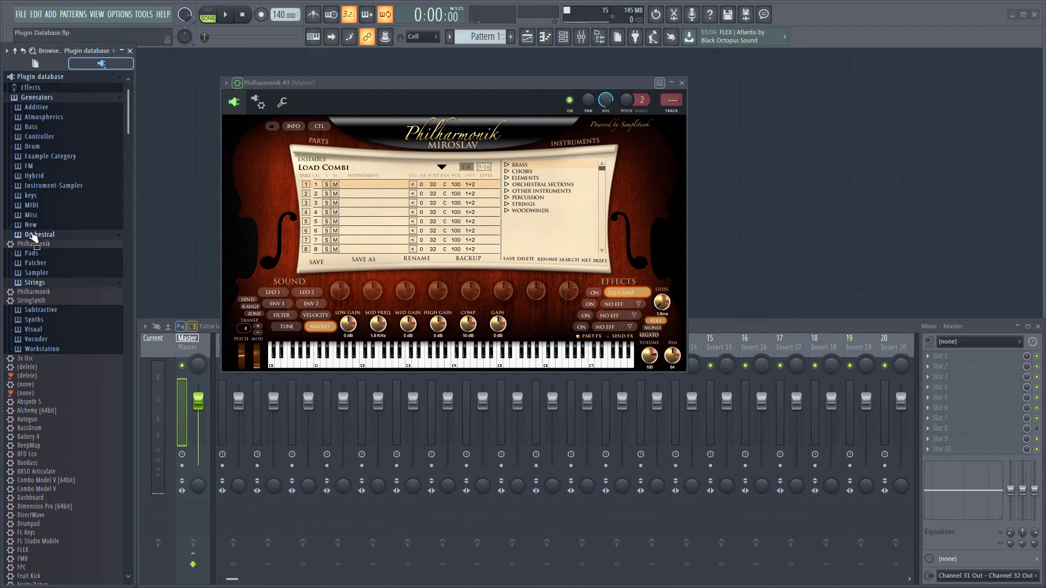
pyautogui.click(38, 98)
pyautogui.rightClick(51, 74)
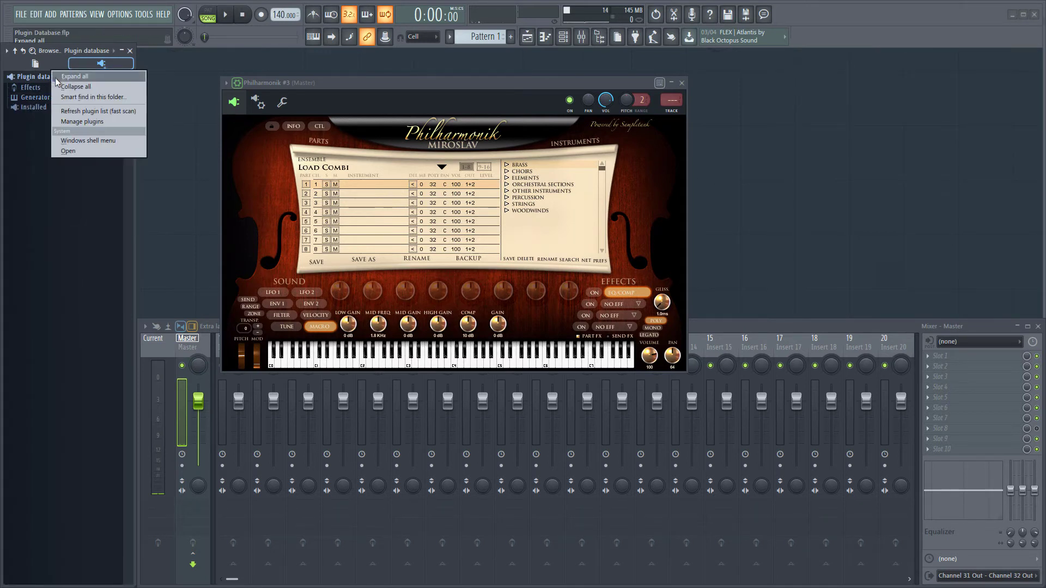
pyautogui.click(71, 151)
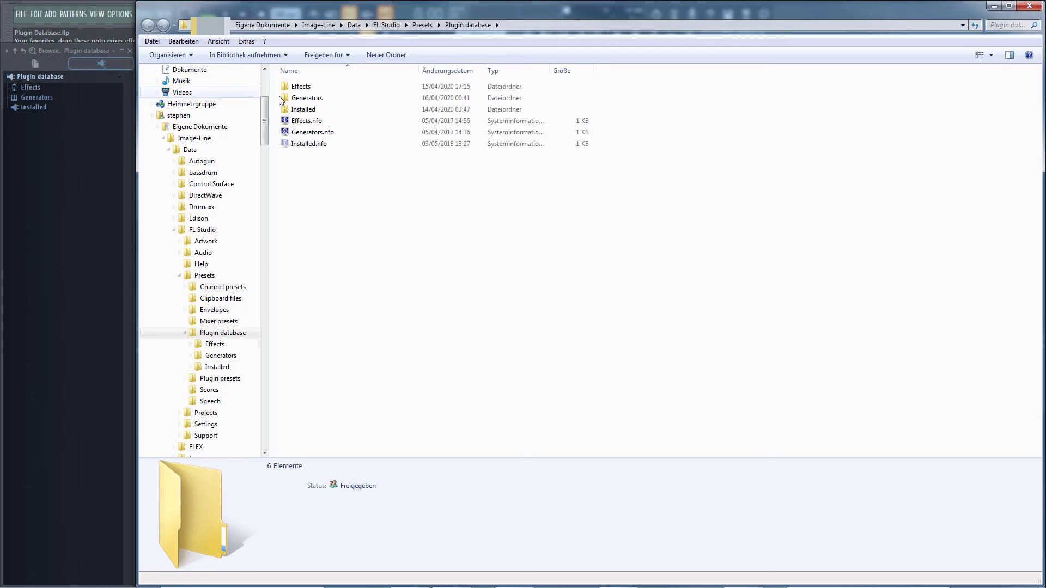
# Step: Open the Generators folder, look at Philharmonik's files in Orchestral, and go back
pyautogui.doubleClick(307, 97)
pyautogui.click(62, 98)
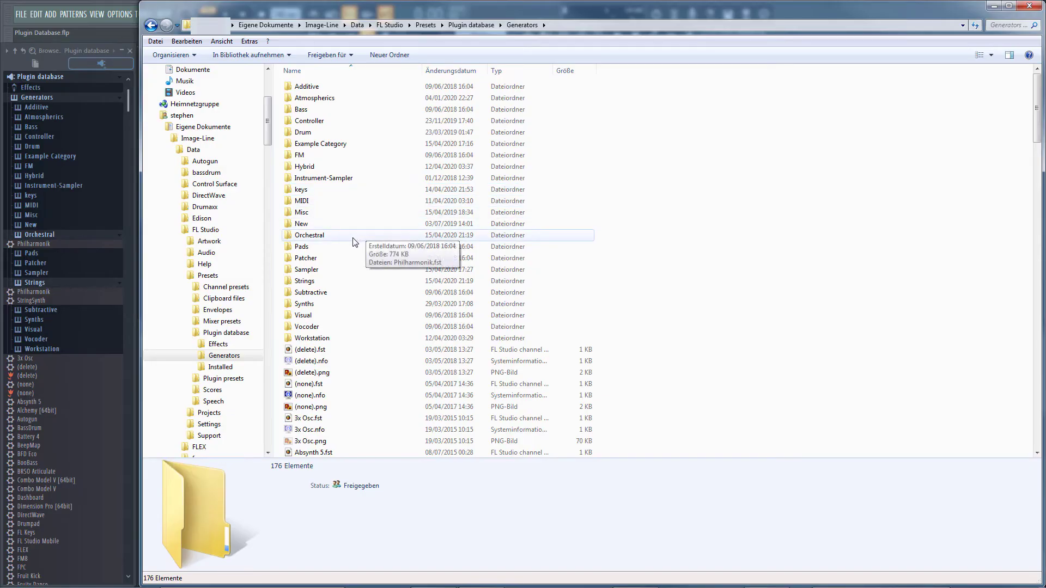
pyautogui.doubleClick(352, 235)
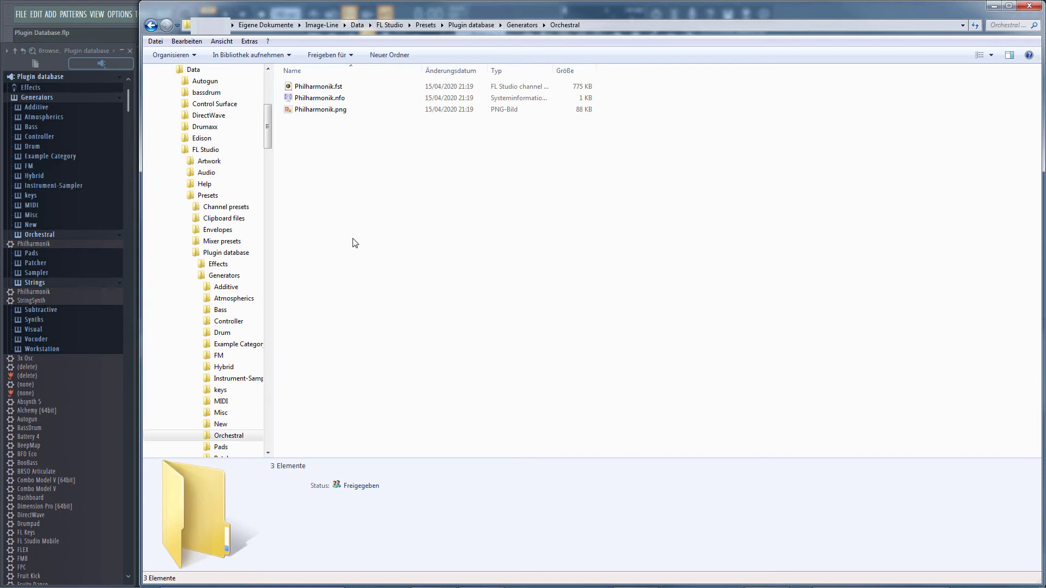
pyautogui.press('BackSpace')
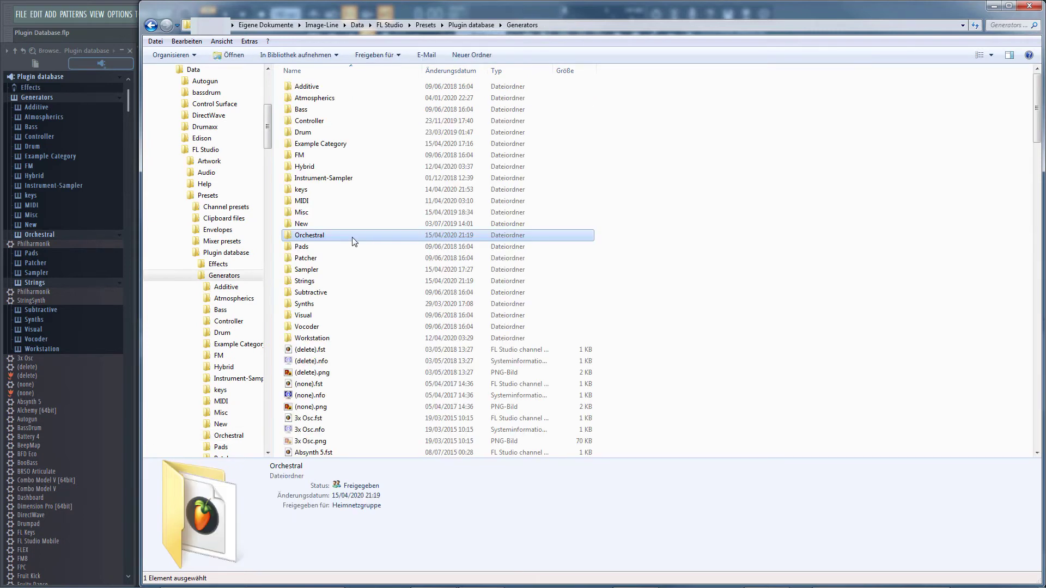
# Step: Create a new folder named 'temp' inside Generators
pyautogui.rightClick(731, 212)
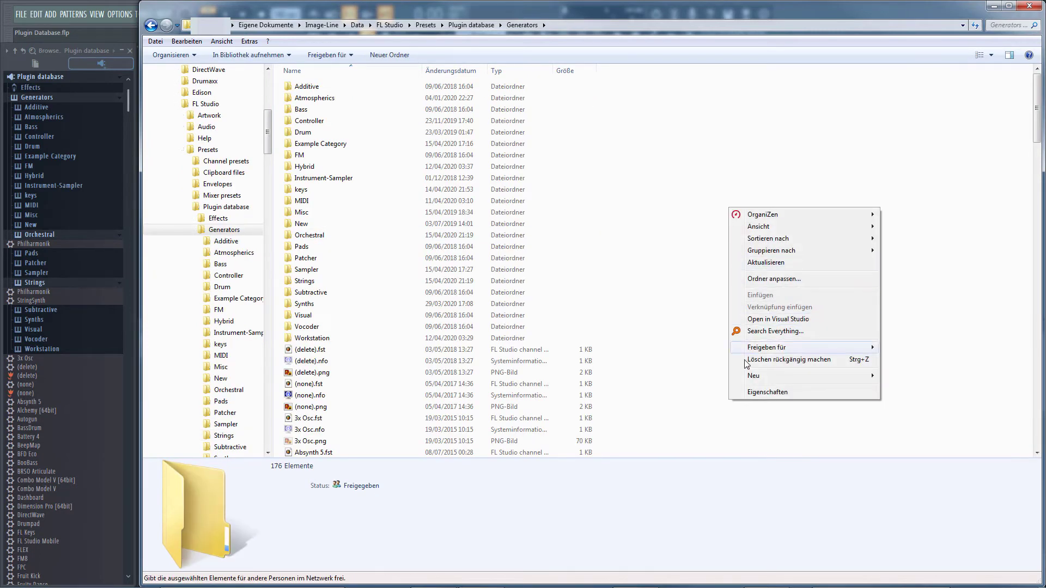
pyautogui.moveTo(752, 376)
pyautogui.click(907, 376)
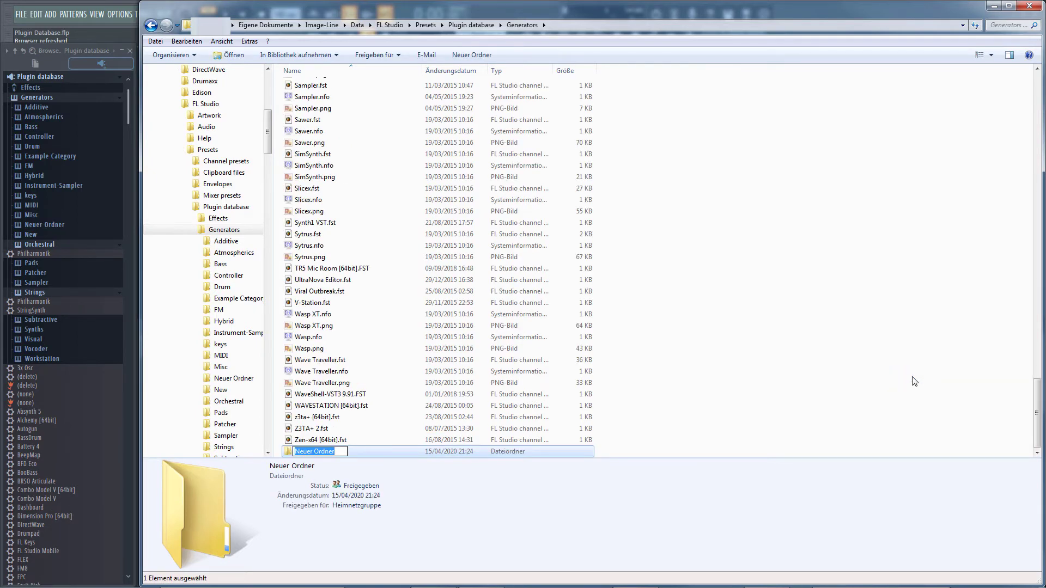
pyautogui.write('temp')
pyautogui.press('Return')
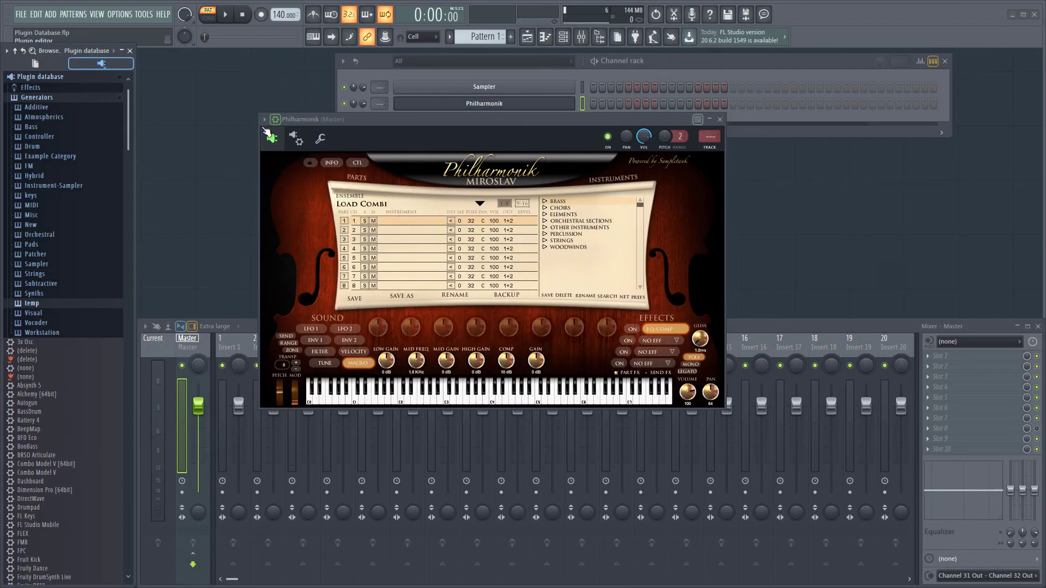
# Step: Add Philharmonik to the plugin database under the temp category
pyautogui.click(264, 120)
pyautogui.click(306, 182)
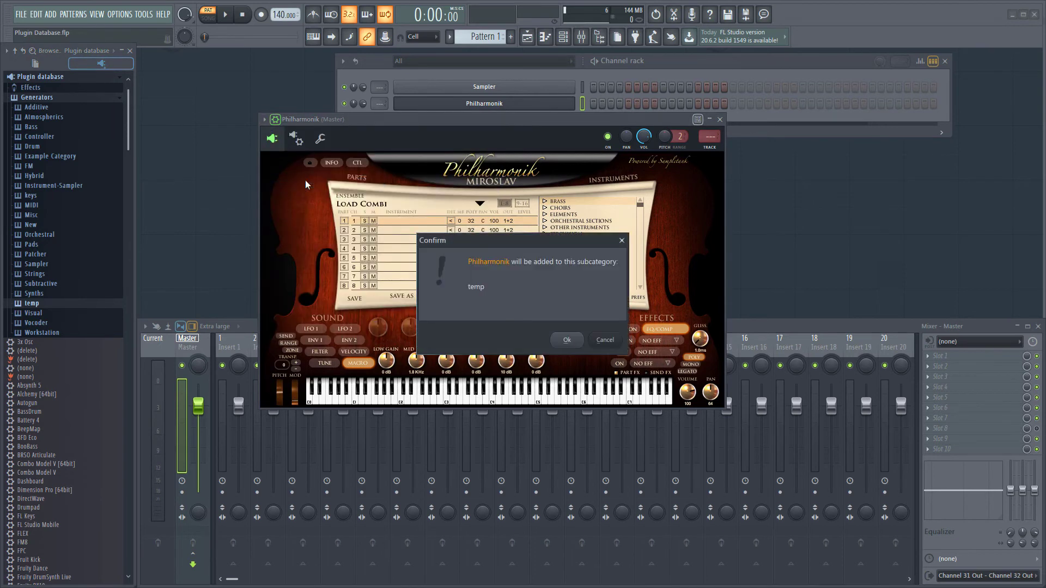
pyautogui.click(565, 341)
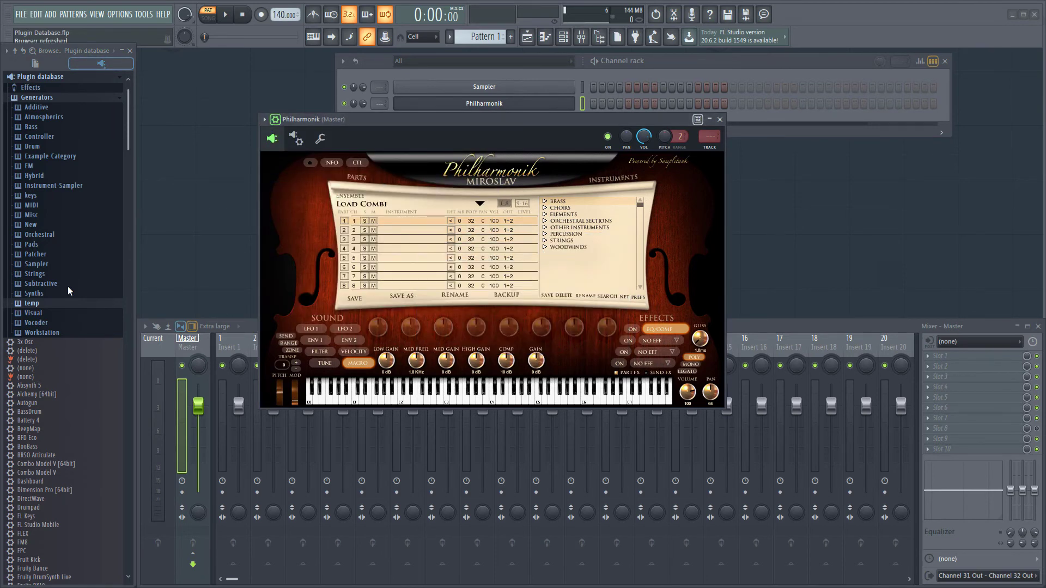
# Step: Check that ADD > temp lists Philharmonik, then dismiss the list
pyautogui.click(50, 14)
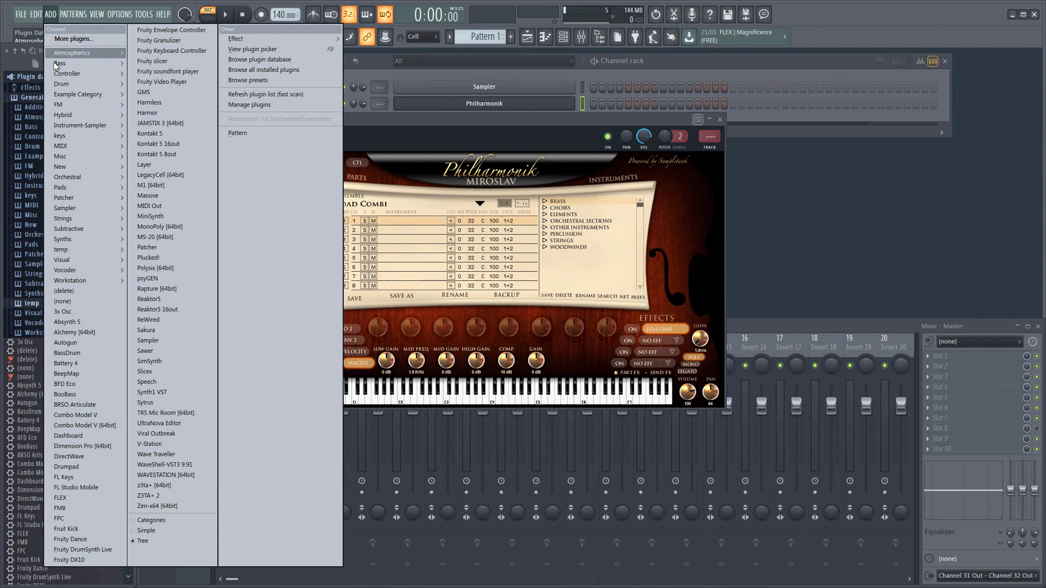
pyautogui.moveTo(69, 253)
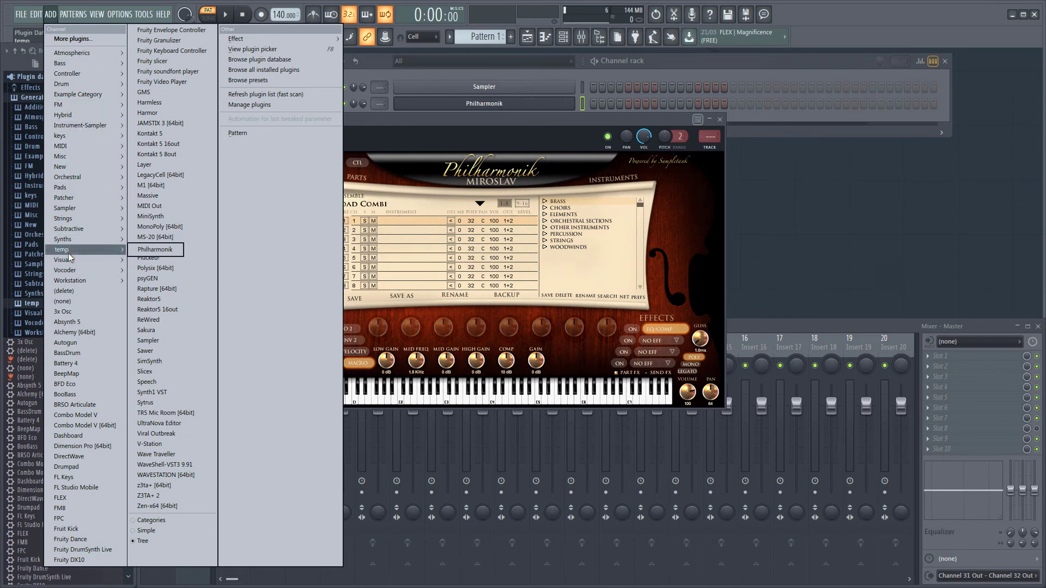
pyautogui.click(825, 195)
# Step: Move the three Philharmonik files from temp into the Workstation folder
pyautogui.press('F8')
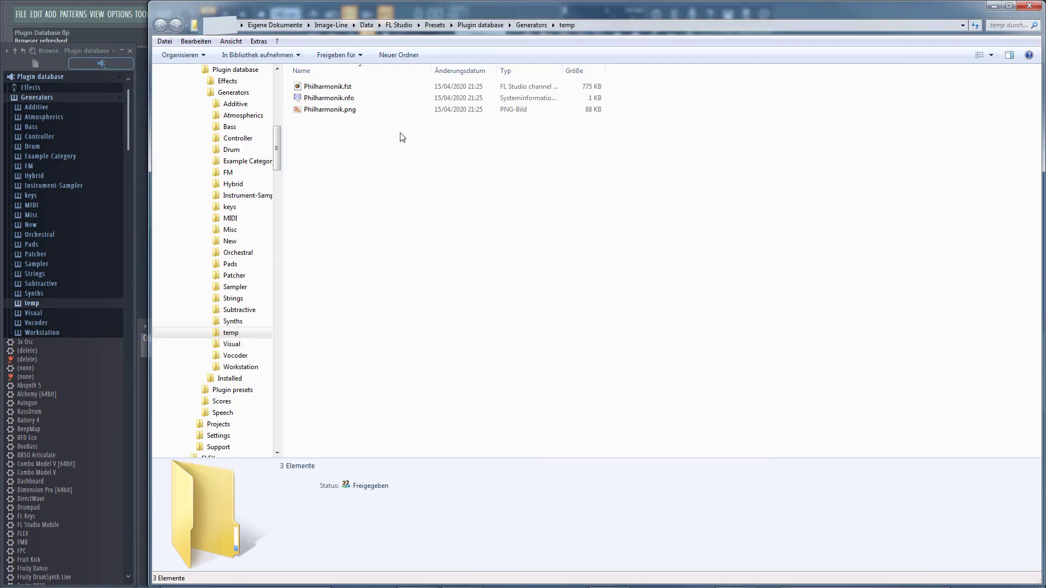
pyautogui.moveTo(389, 136); pyautogui.dragTo(335, 81)
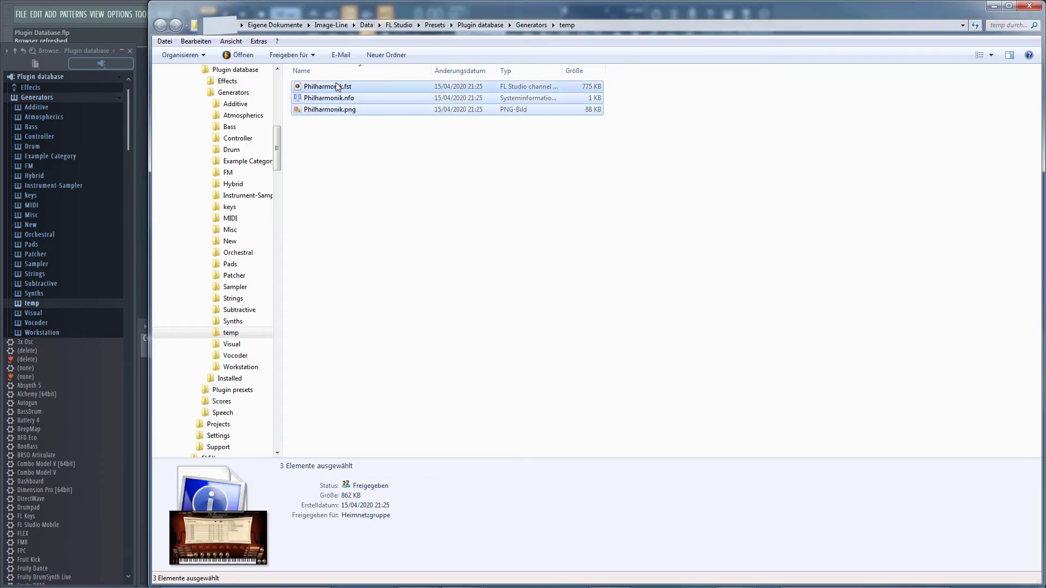
pyautogui.hotkey('ctrl', 'x')
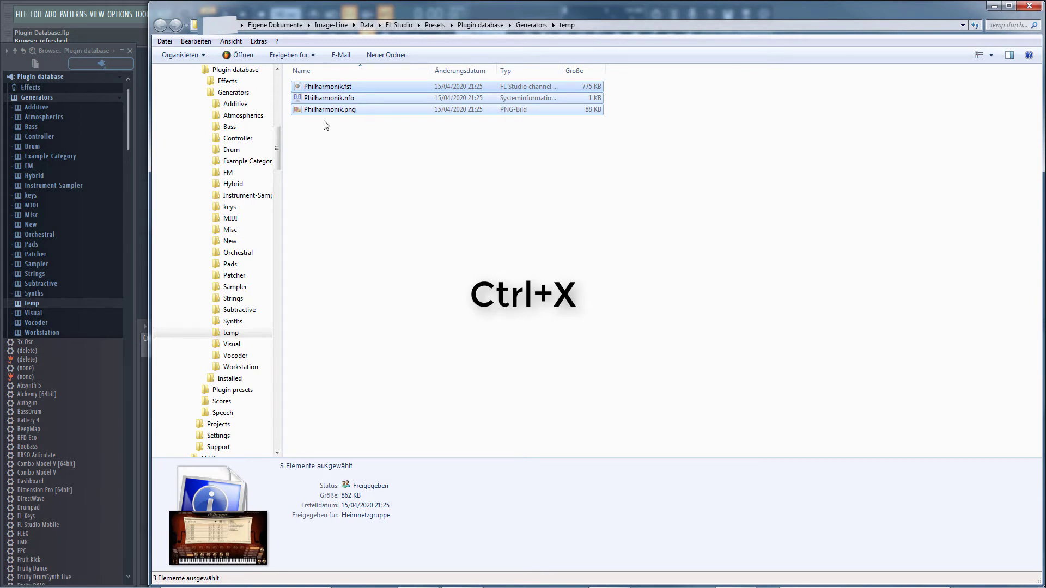
pyautogui.click(240, 367)
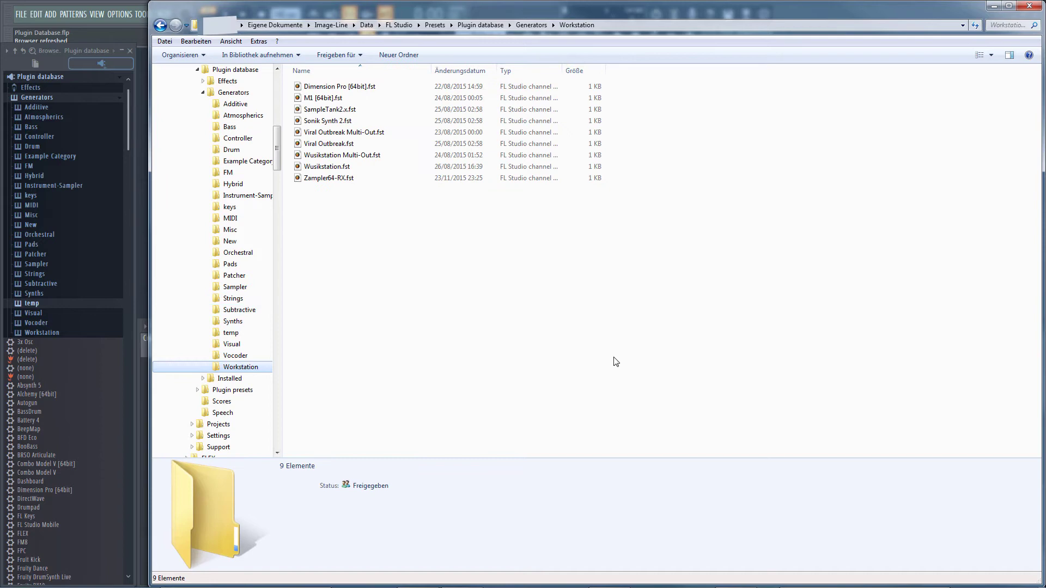
pyautogui.click(616, 361)
pyautogui.hotkey('ctrl', 'v')
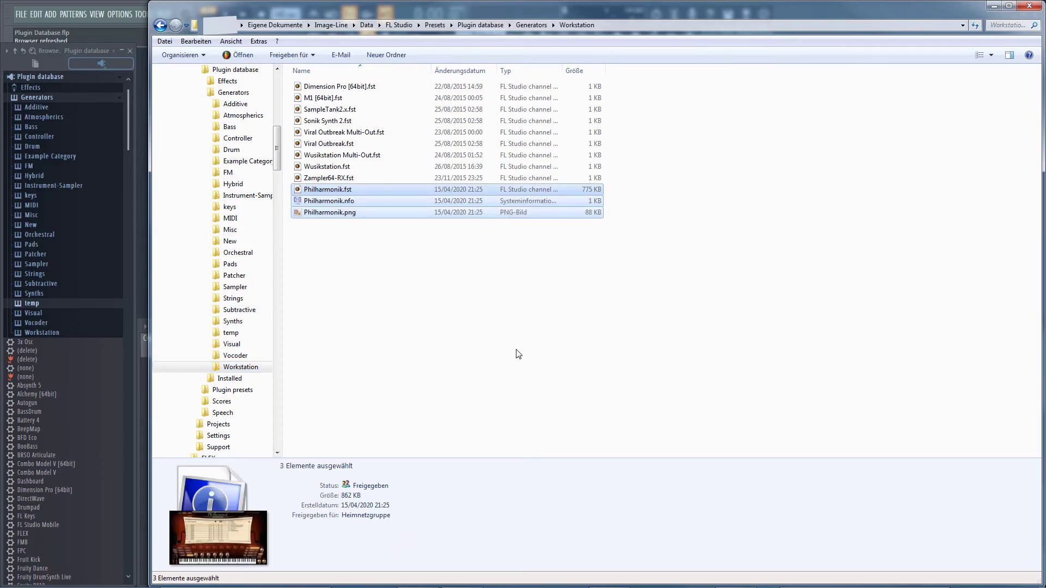
pyautogui.click(63, 335)
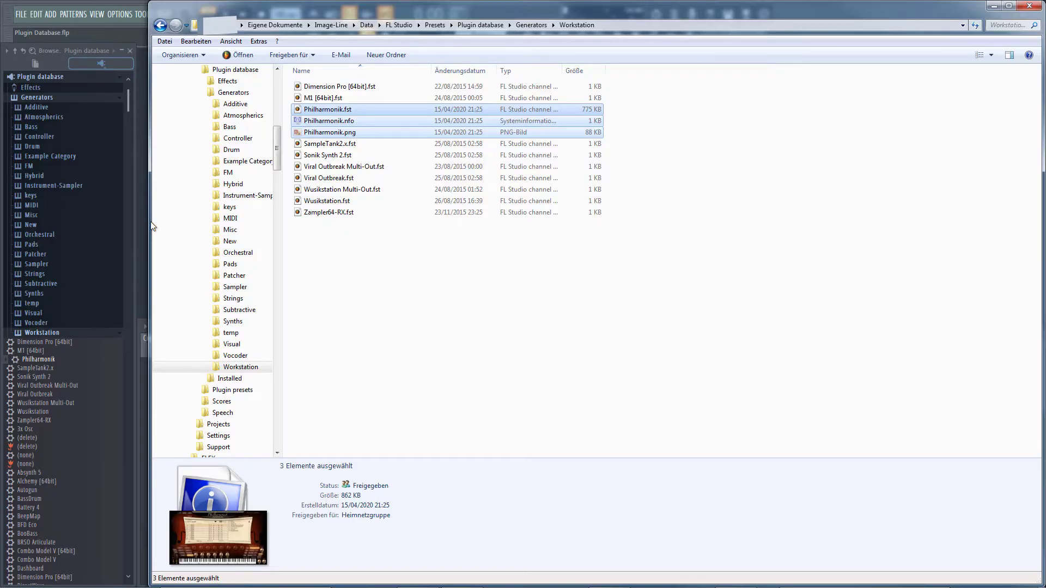
# Step: Delete the temp folder and confirm sending it to the recycle bin
pyautogui.rightClick(239, 339)
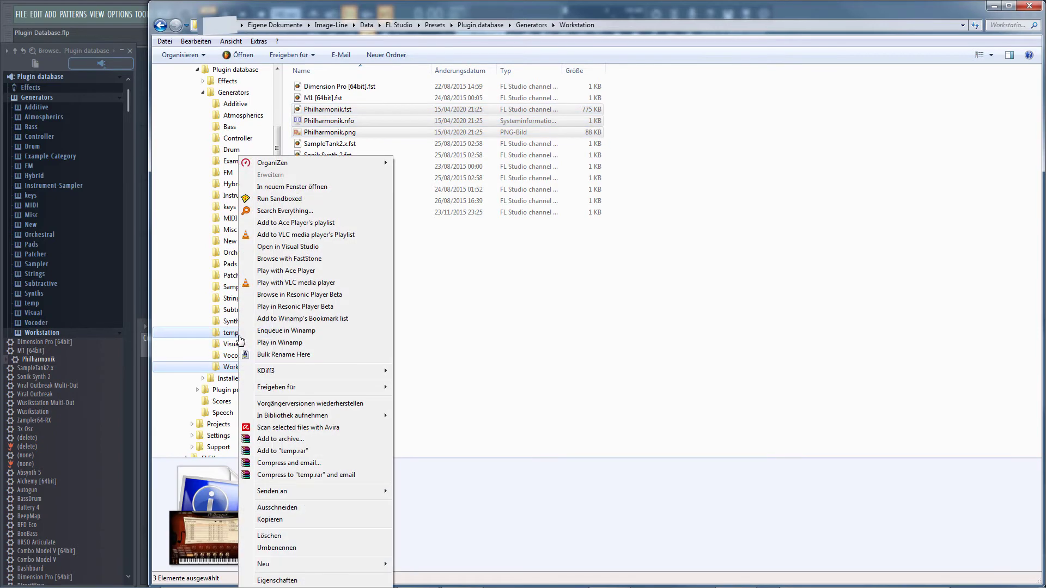
pyautogui.click(294, 537)
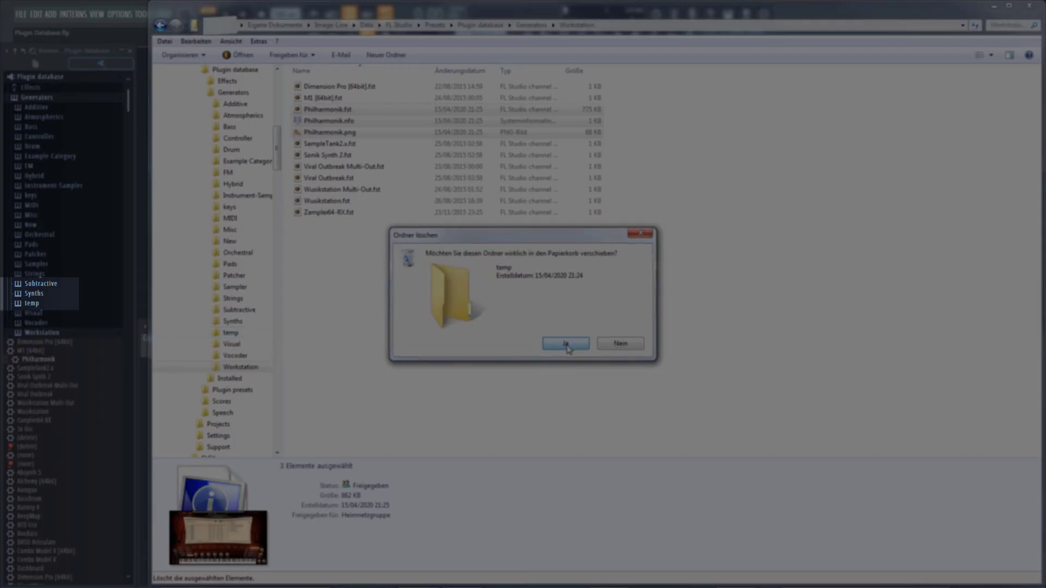
pyautogui.click(566, 344)
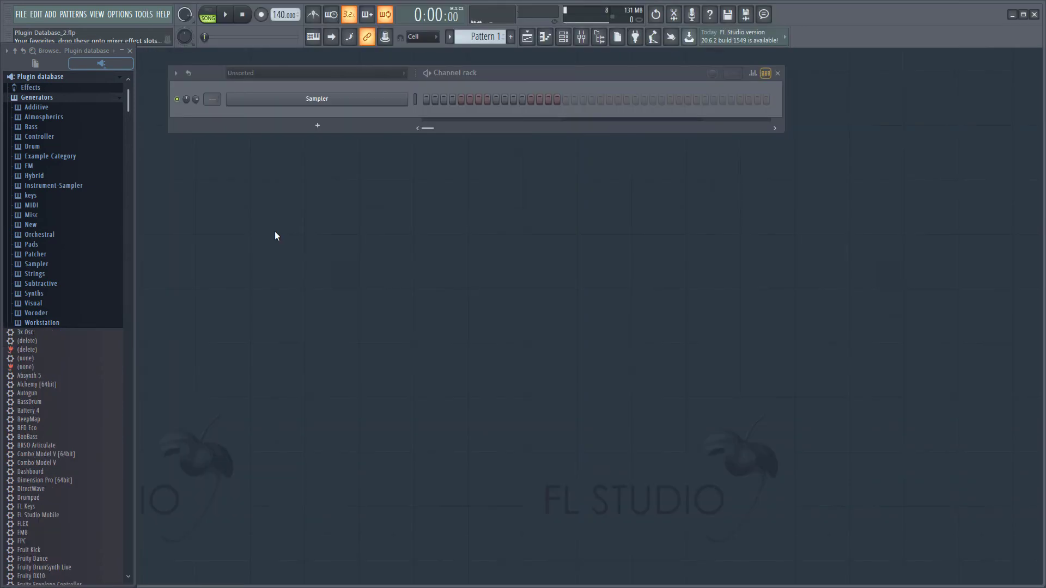
# Step: Add a Sytrus channel and load the Bass 1 preset into it
pyautogui.click(50, 15)
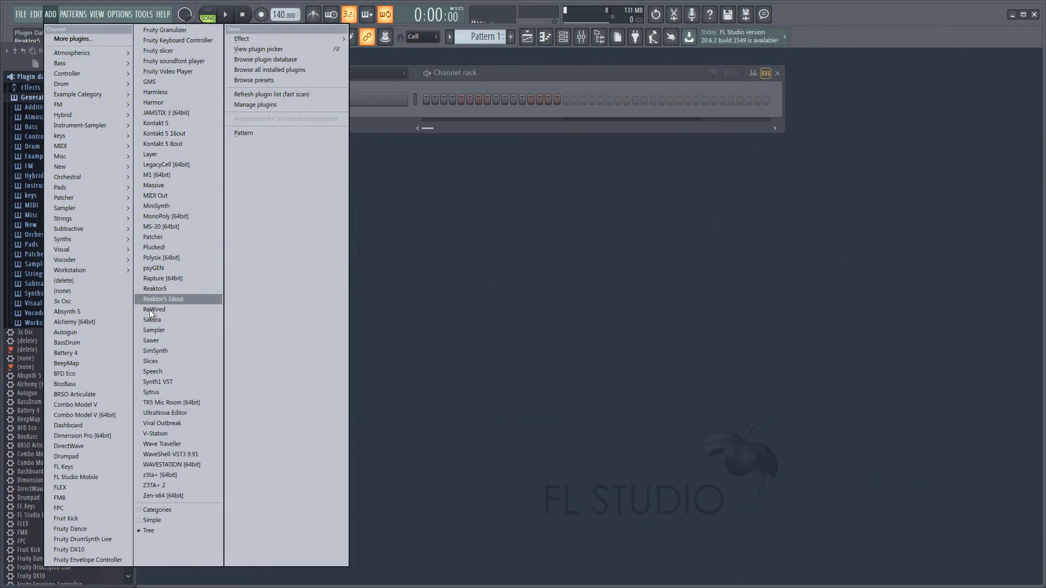
pyautogui.click(161, 391)
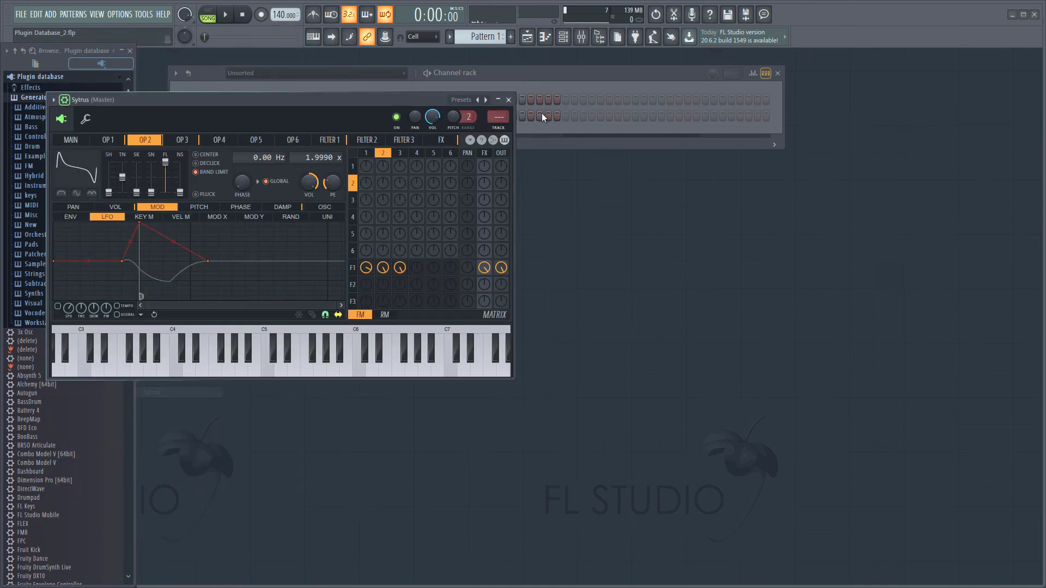
pyautogui.click(486, 100)
pyautogui.moveTo(526, 143)
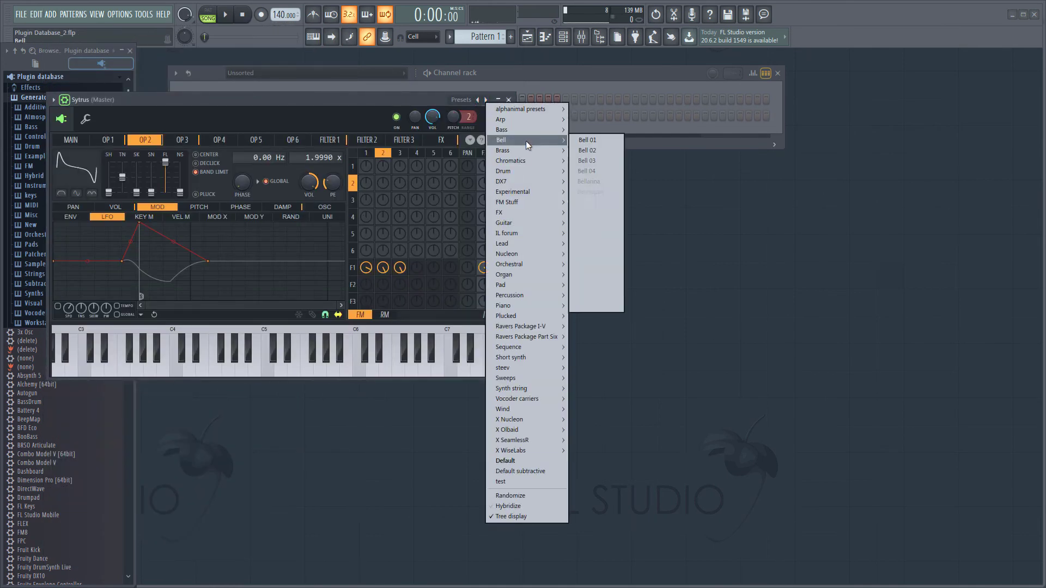
pyautogui.click(601, 88)
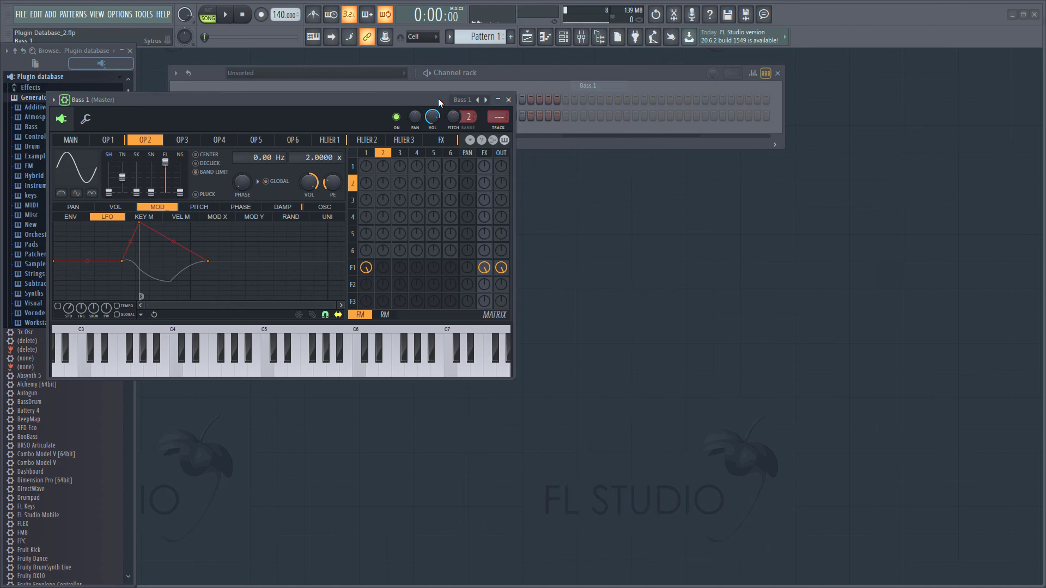
pyautogui.moveTo(438, 101); pyautogui.dragTo(661, 130)
# Step: Add Sytrus to the plugin database under the Bass category
pyautogui.click(38, 127)
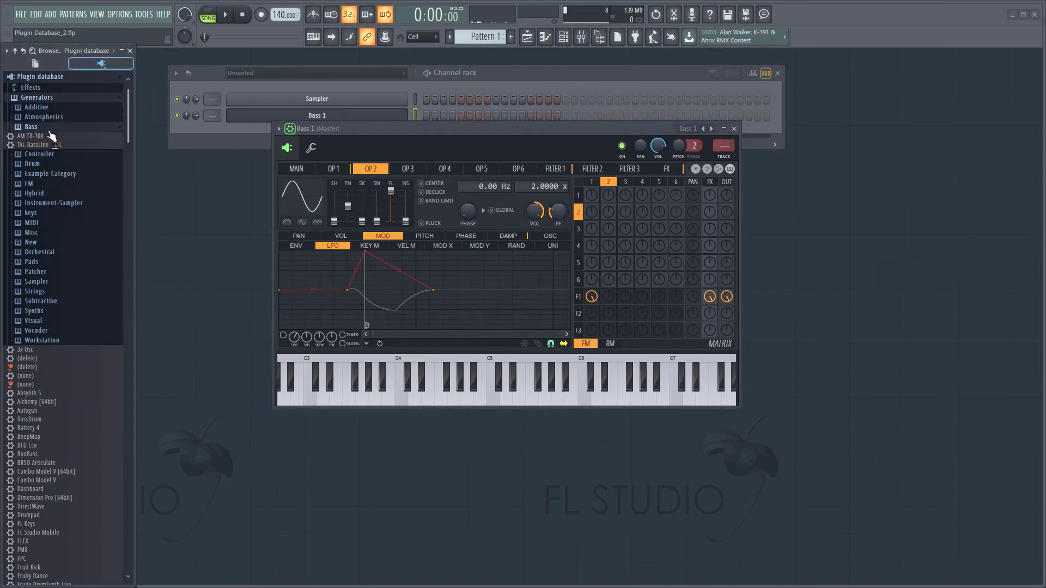
pyautogui.click(279, 129)
pyautogui.click(312, 191)
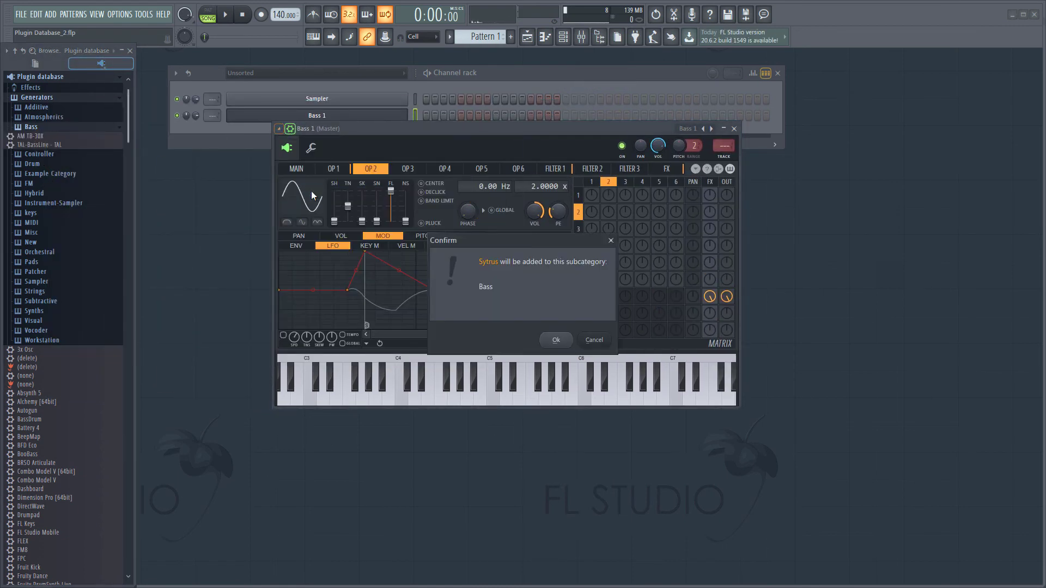
pyautogui.click(556, 340)
pyautogui.rightClick(34, 126)
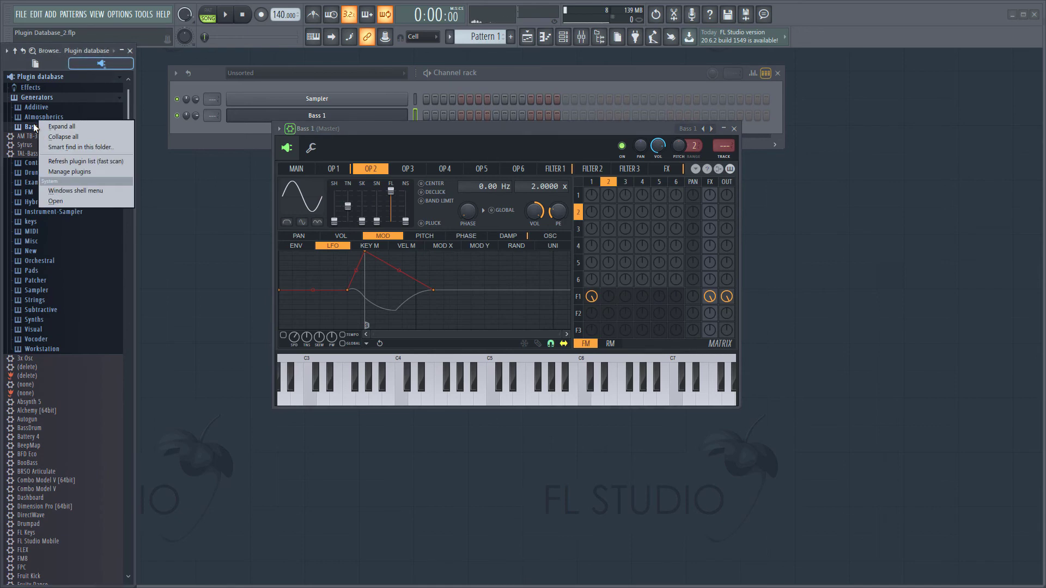
# Step: In the Bass folder, rename Sytrus.fst, .nfo and .png to Phat Bass
pyautogui.click(55, 201)
pyautogui.click(332, 121)
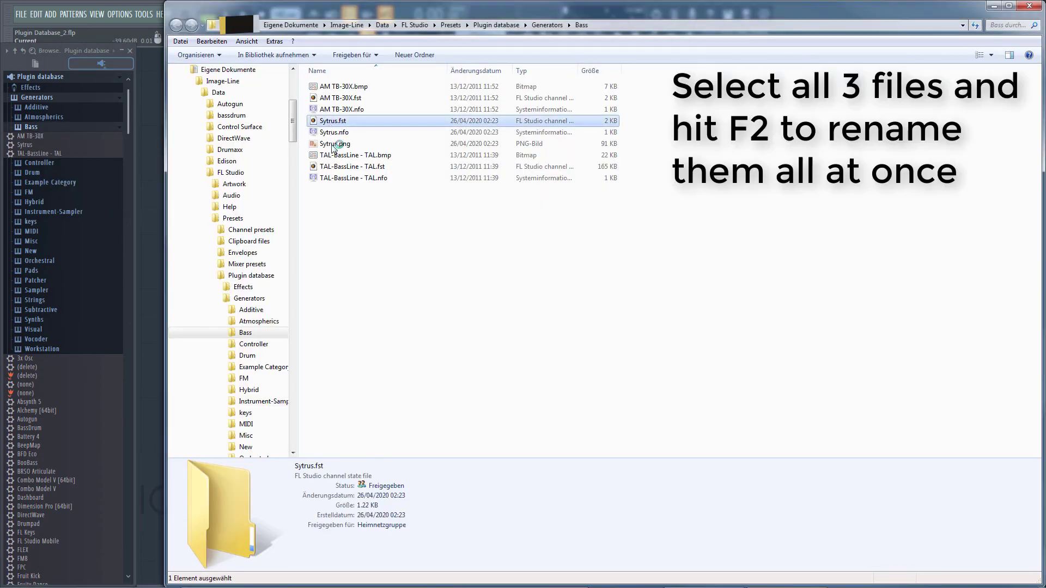
pyautogui.keyDown('shift'); pyautogui.click(333, 145); pyautogui.keyUp('shift')
pyautogui.press('F2')
pyautogui.write('Phat Bas')
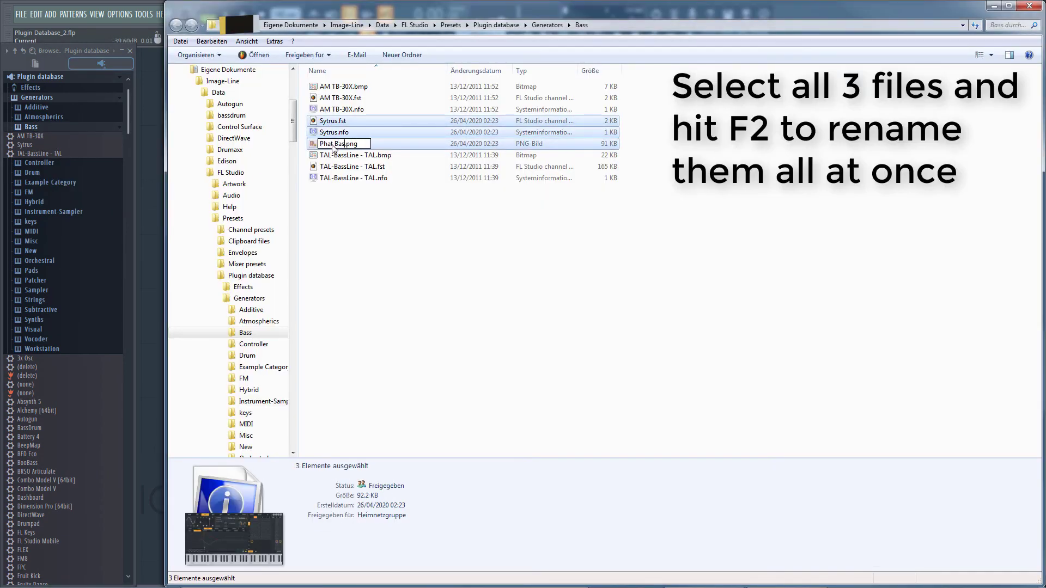
pyautogui.write('s')
pyautogui.press('Return')
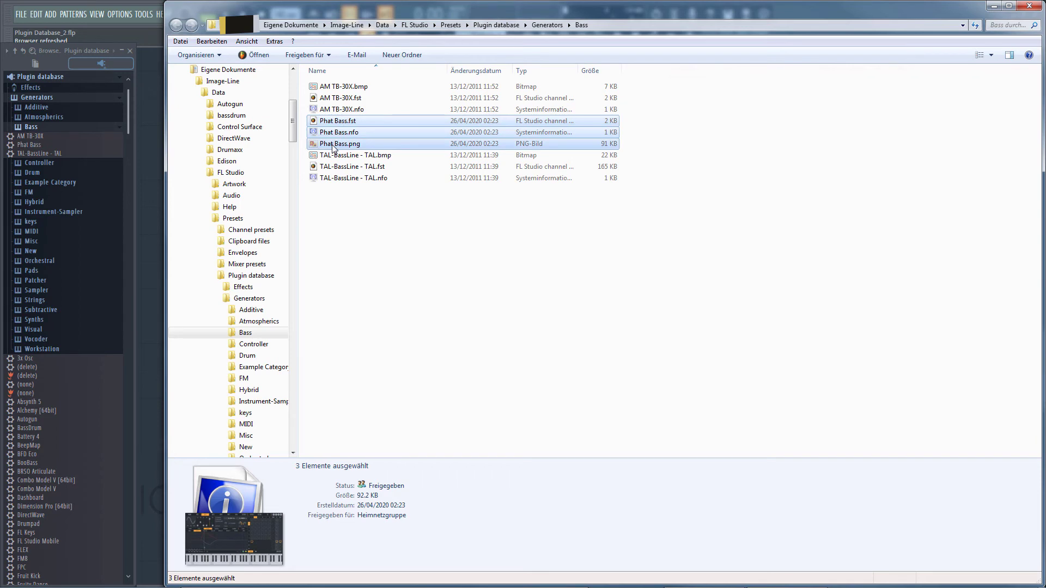
# Step: Enlarge FL Studio's plugin browser to show images, then select Phat Bass.nfo in Explorer
pyautogui.click(160, 183)
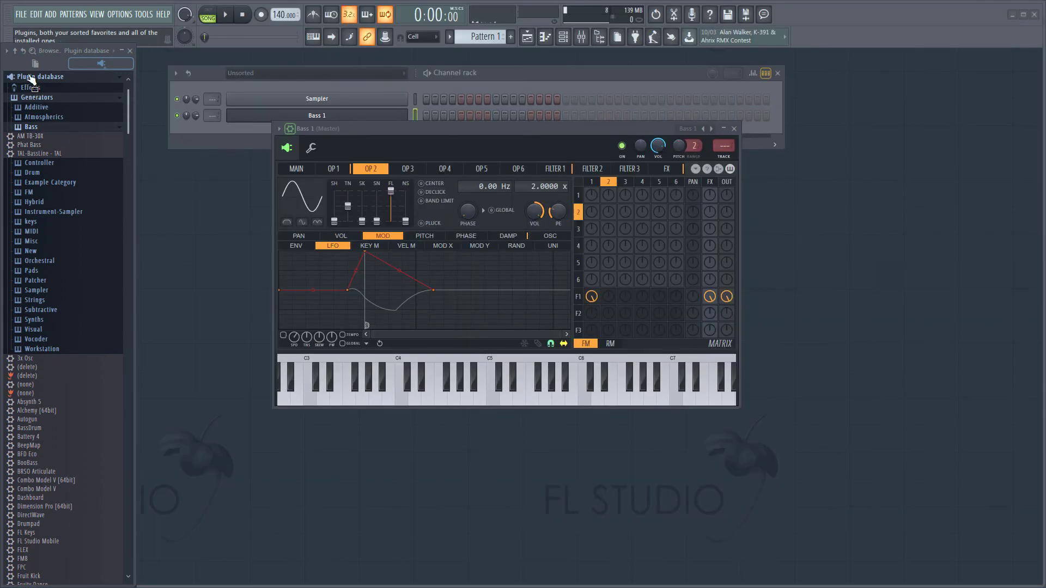
pyautogui.click(7, 54)
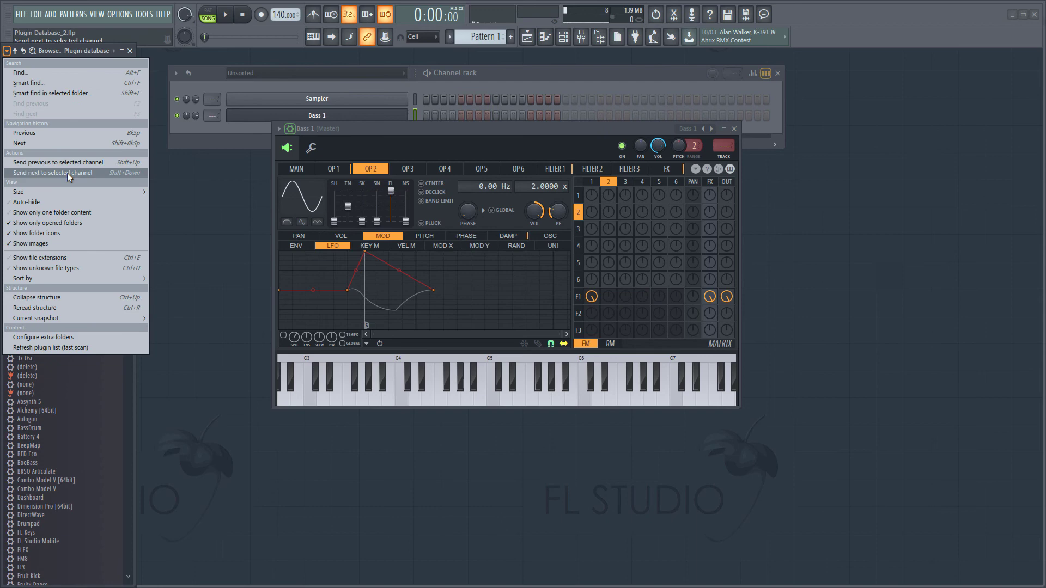
pyautogui.click(166, 202)
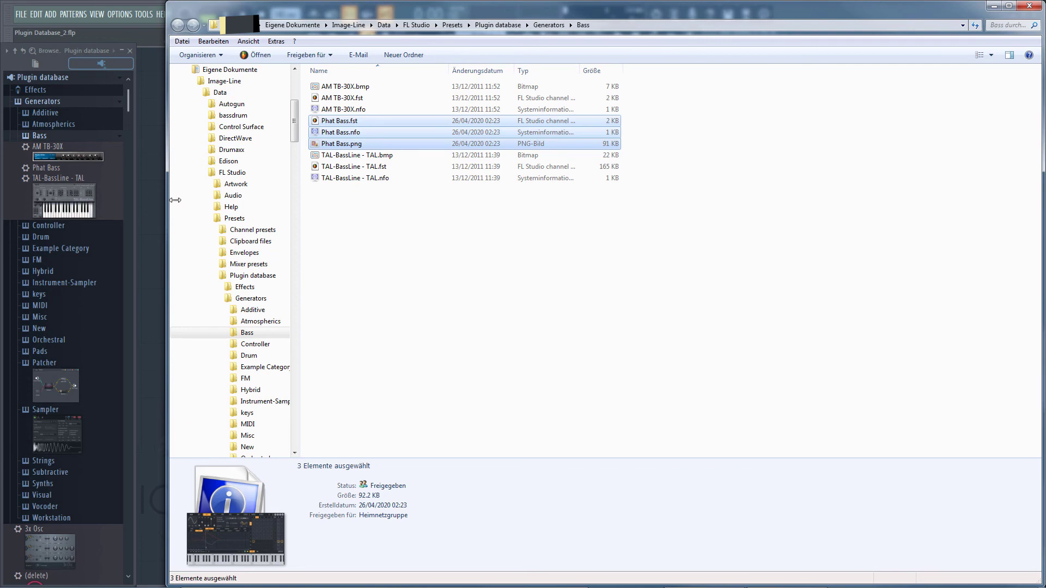
pyautogui.click(406, 205)
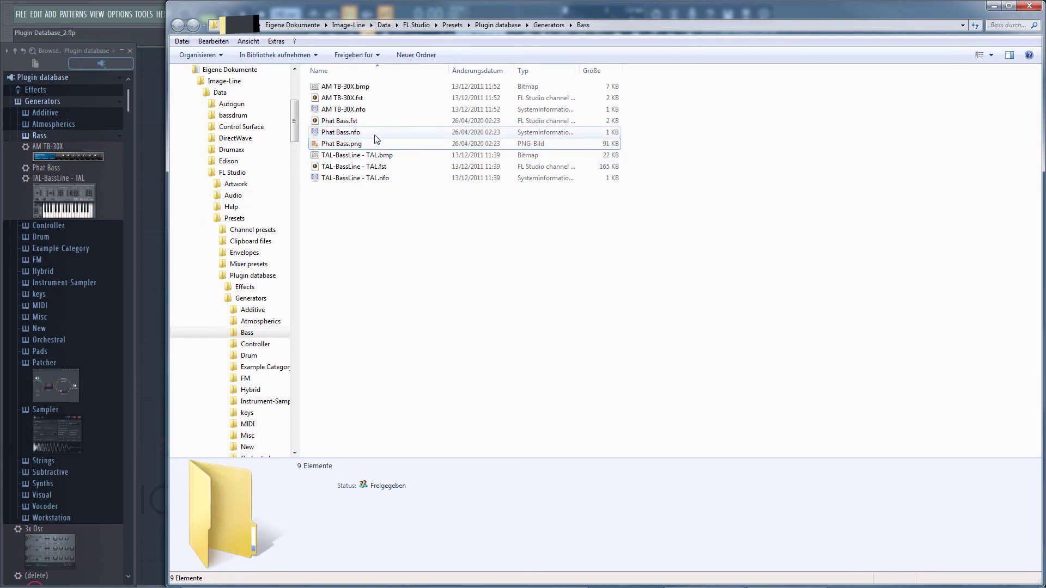
pyautogui.click(375, 135)
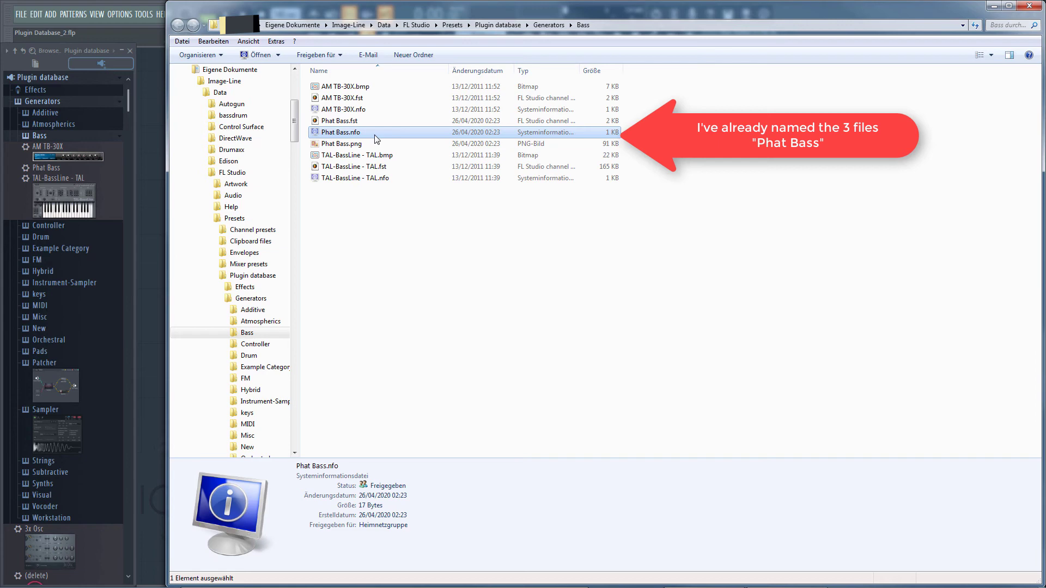
# Step: Edit Phat Bass.nfo in Notepad to read Bitmap=Phat Bass.png, save, and refresh FL Studio's browser
pyautogui.rightClick(375, 139)
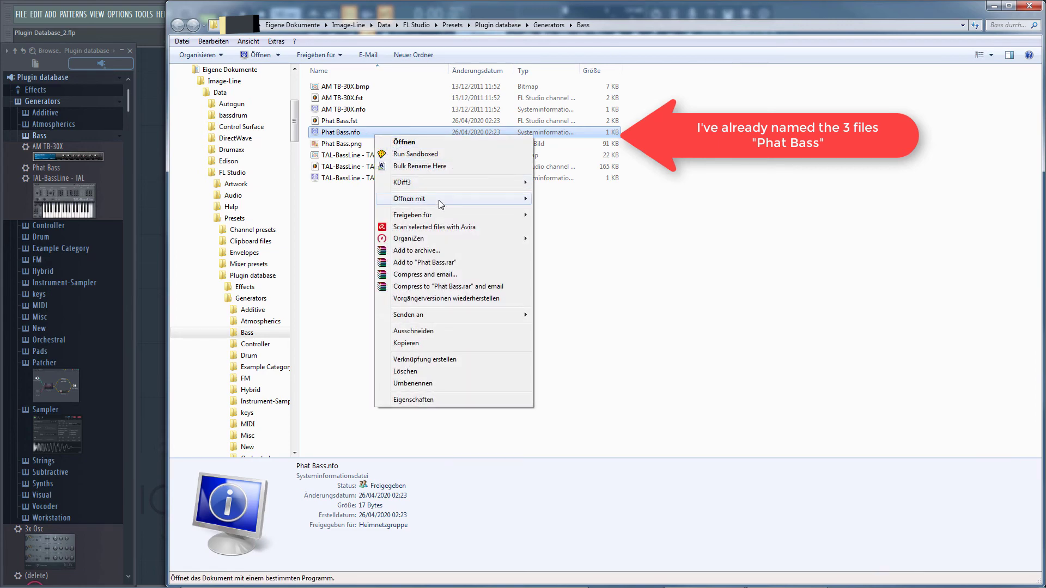
pyautogui.moveTo(441, 204)
pyautogui.click(554, 200)
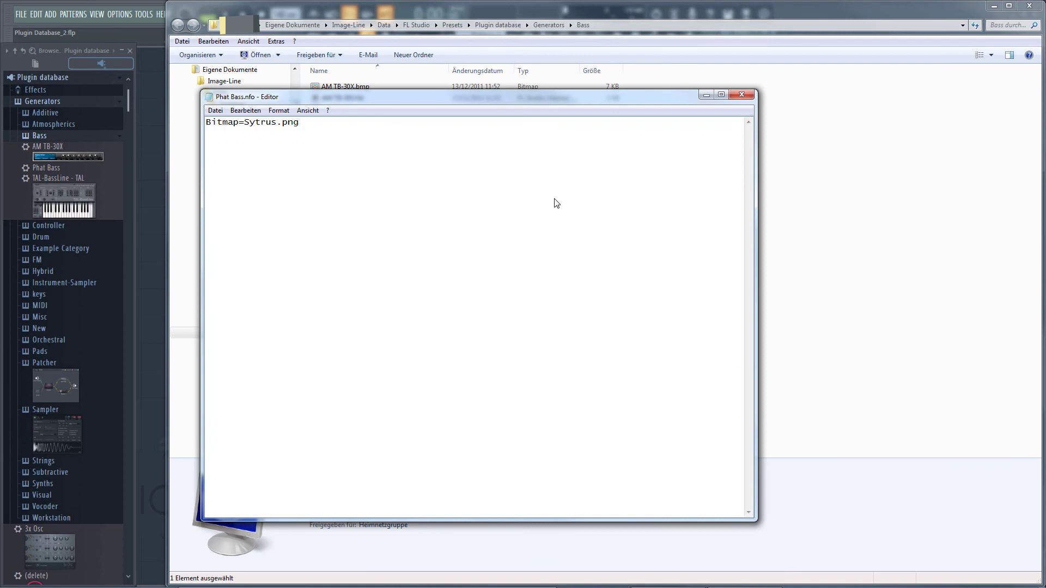
pyautogui.press('Left')
pyautogui.press('Left')
pyautogui.press('Left')
pyautogui.press('Left')
pyautogui.hotkey('shift', 'Left')
pyautogui.hotkey('shift', 'Left')
pyautogui.hotkey('shift', 'Left')
pyautogui.hotkey('shift', 'Left')
pyautogui.hotkey('shift', 'Left')
pyautogui.hotkey('shift', 'Left')
pyautogui.write('Phat Bass')
pyautogui.click(742, 94)
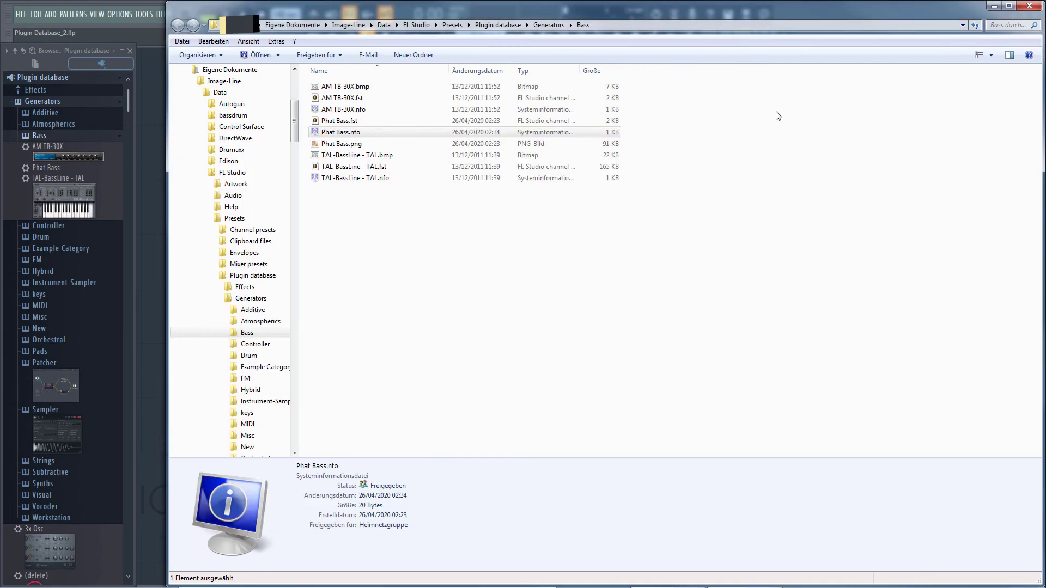
pyautogui.click(24, 52)
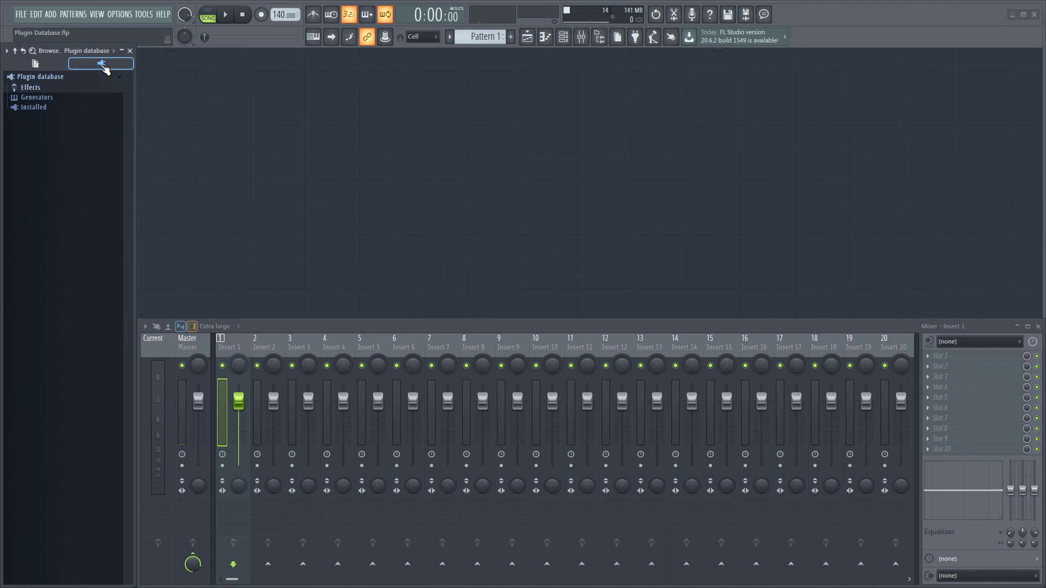
# Step: Expand the Effects and Generators categories in FL Studio's plugin database browser
pyautogui.click(103, 65)
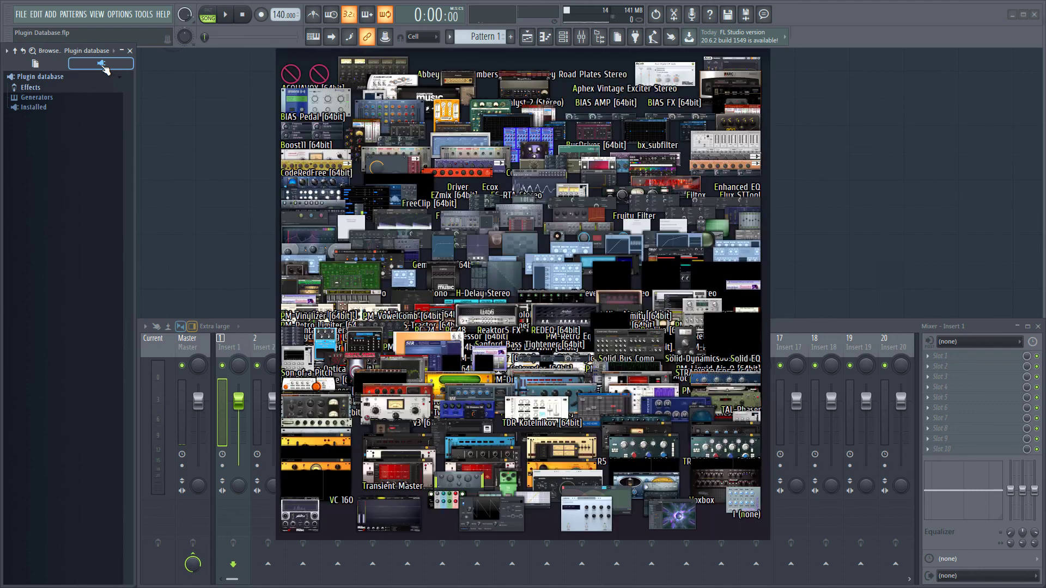
pyautogui.click(50, 14)
pyautogui.moveTo(65, 78)
pyautogui.press('Escape')
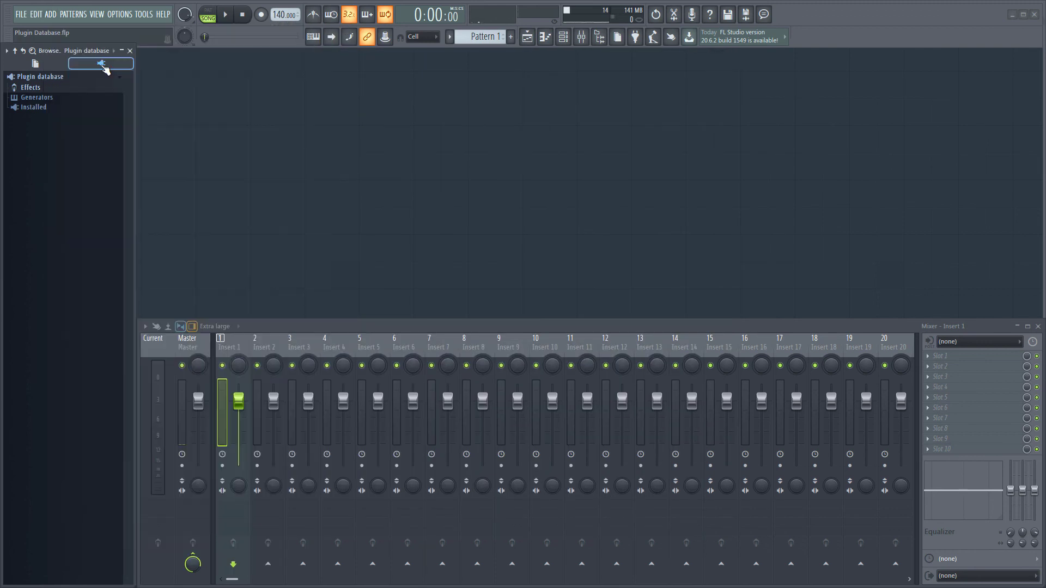
pyautogui.click(61, 88)
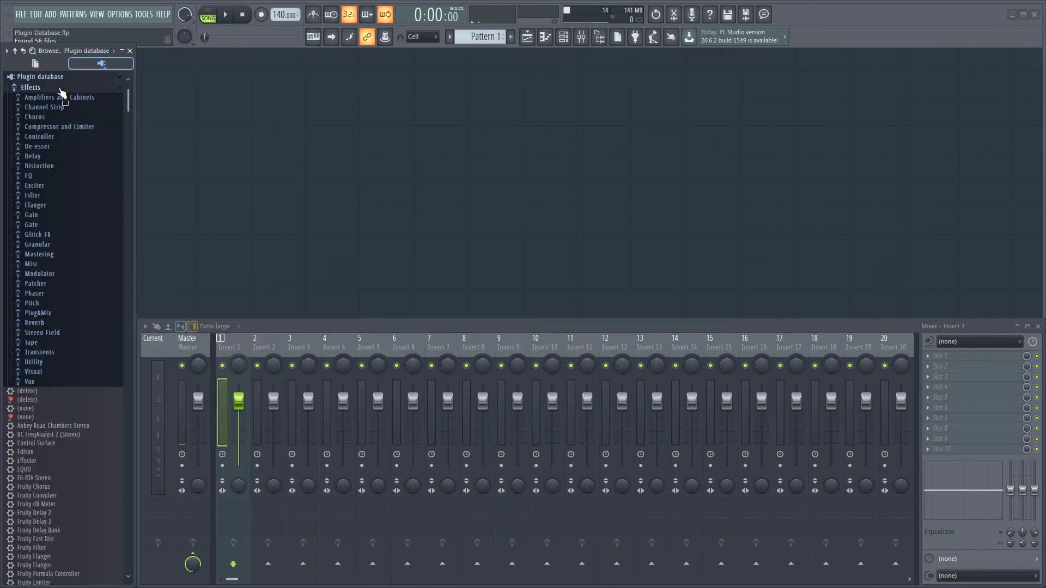
pyautogui.click(50, 14)
pyautogui.click(57, 35)
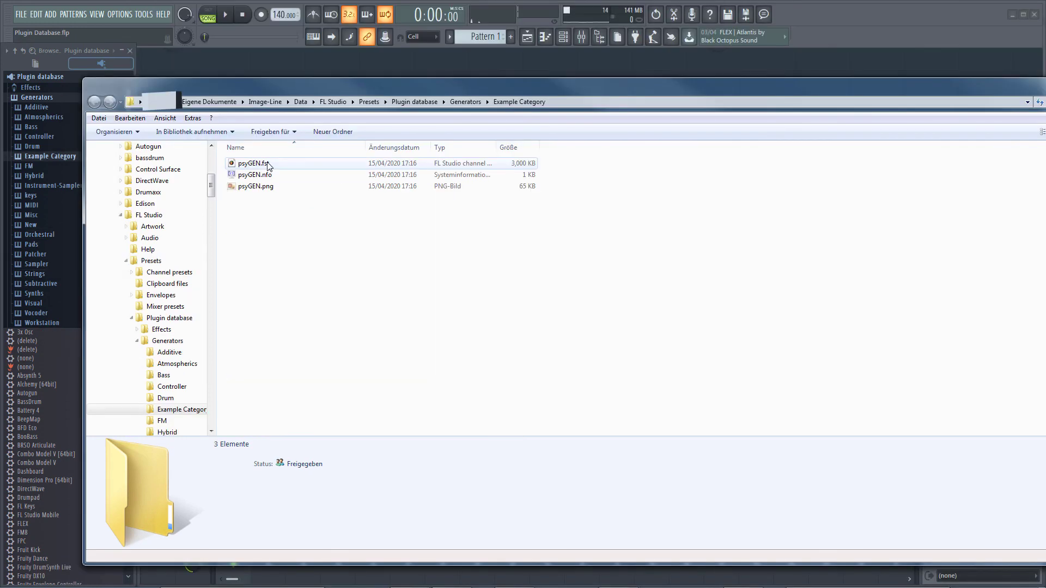
# Step: Select psyGEN.fst in the Example Category folder
pyautogui.click(266, 164)
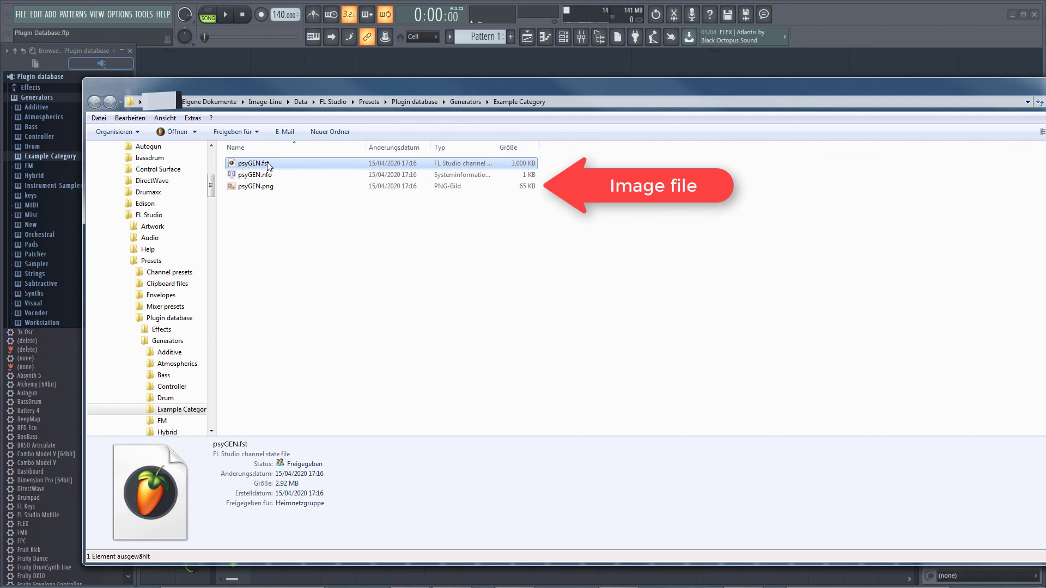
# Step: Show FL Studio's ADD list of plugins grouped by categories such as Example Category
pyautogui.click(50, 15)
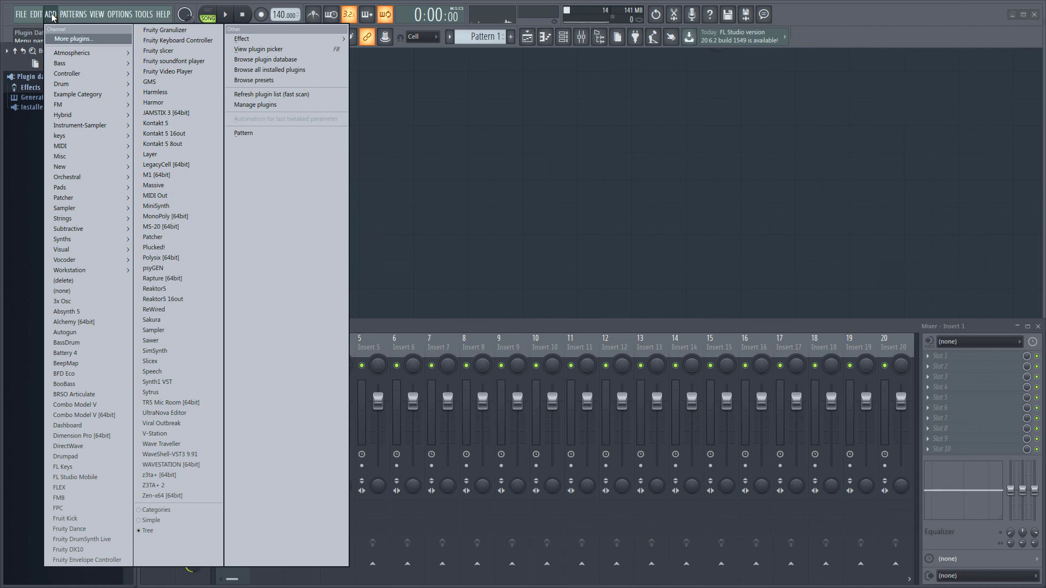